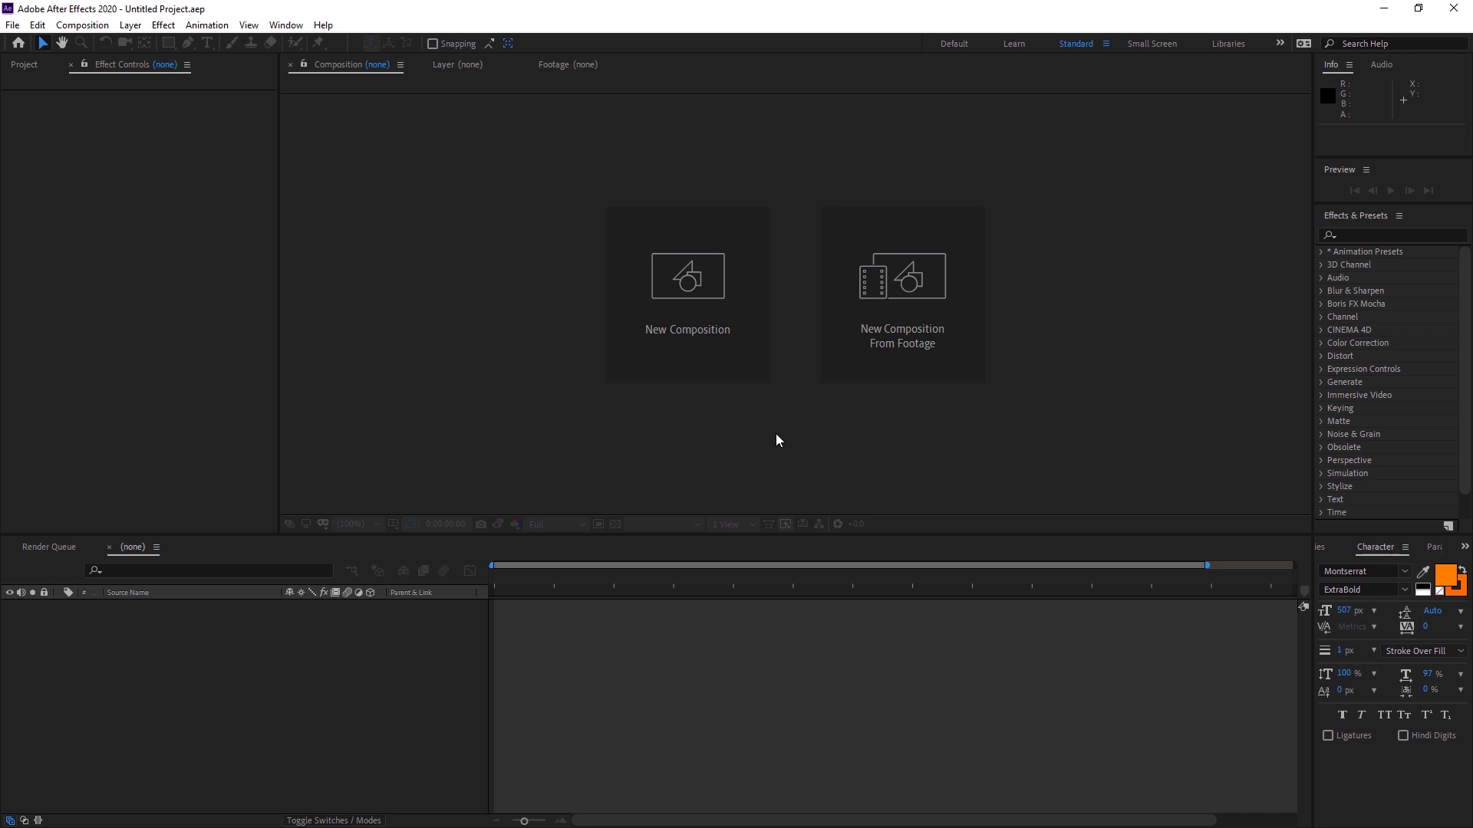
Create a new composition and add a full-frame FF7800 orange solid, Orange Solid 1.
click(711, 376)
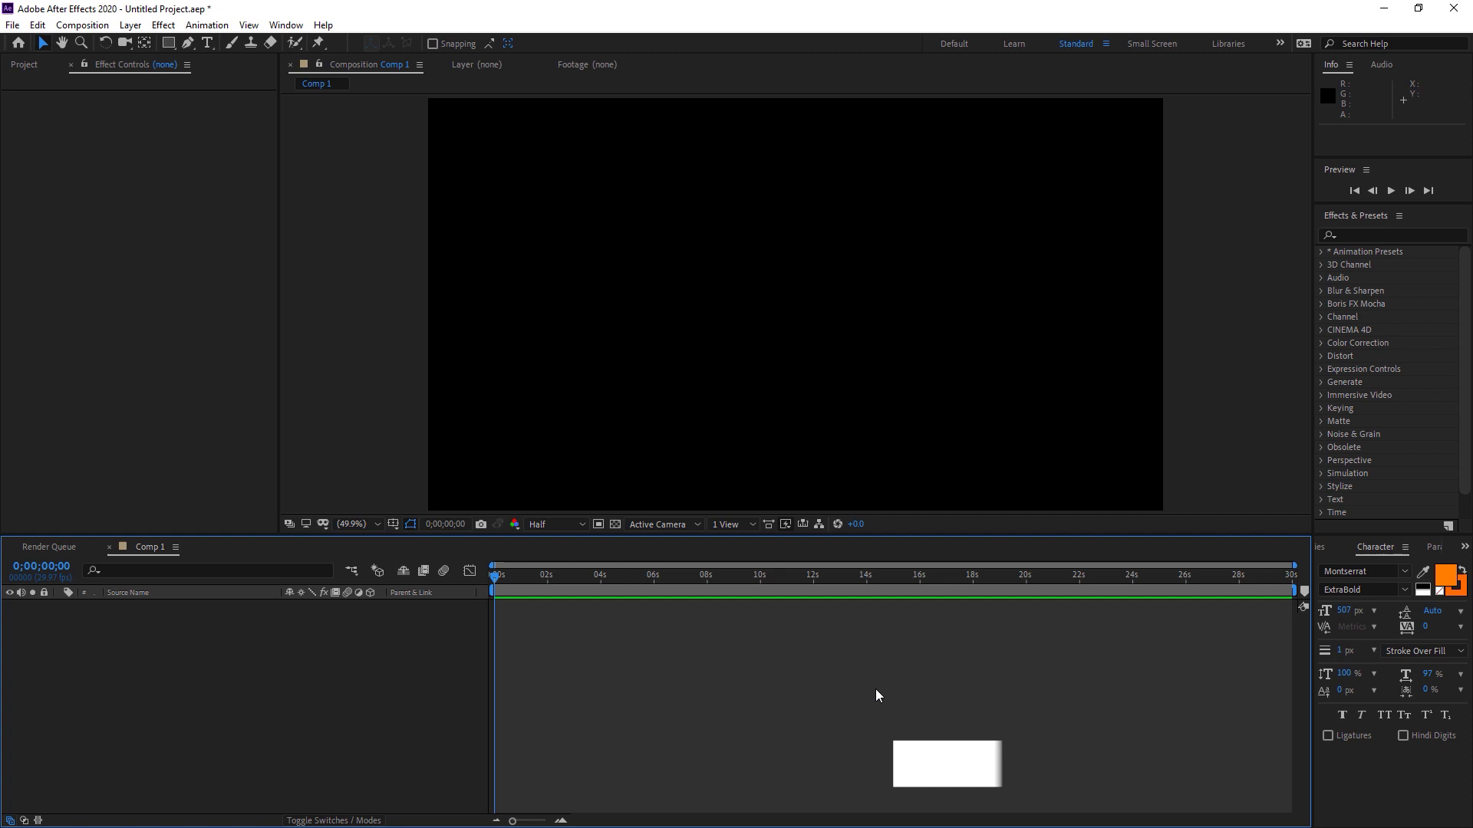
key(ctrl+y)
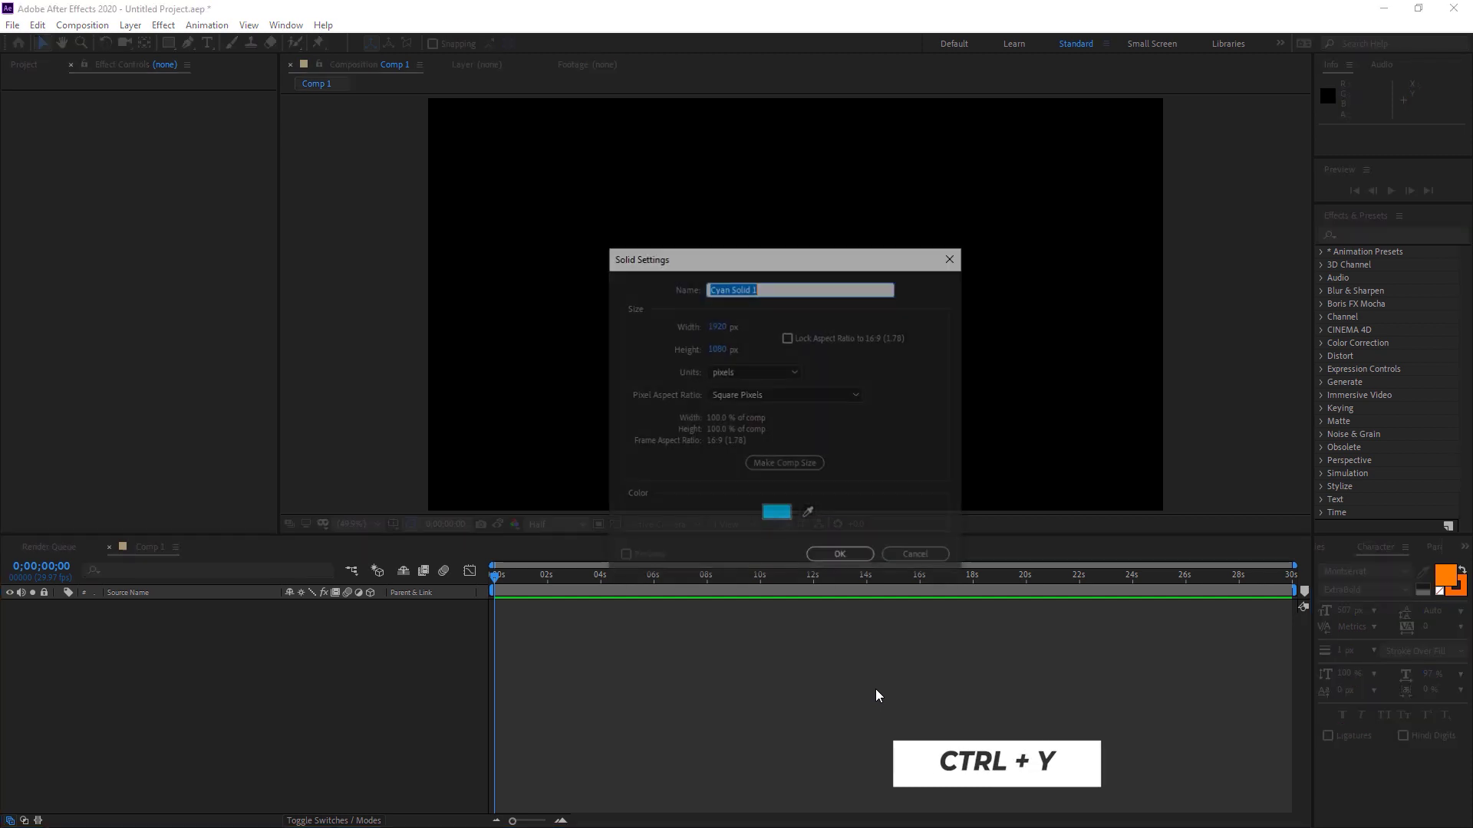
click(775, 509)
drag(705, 584, 707, 666)
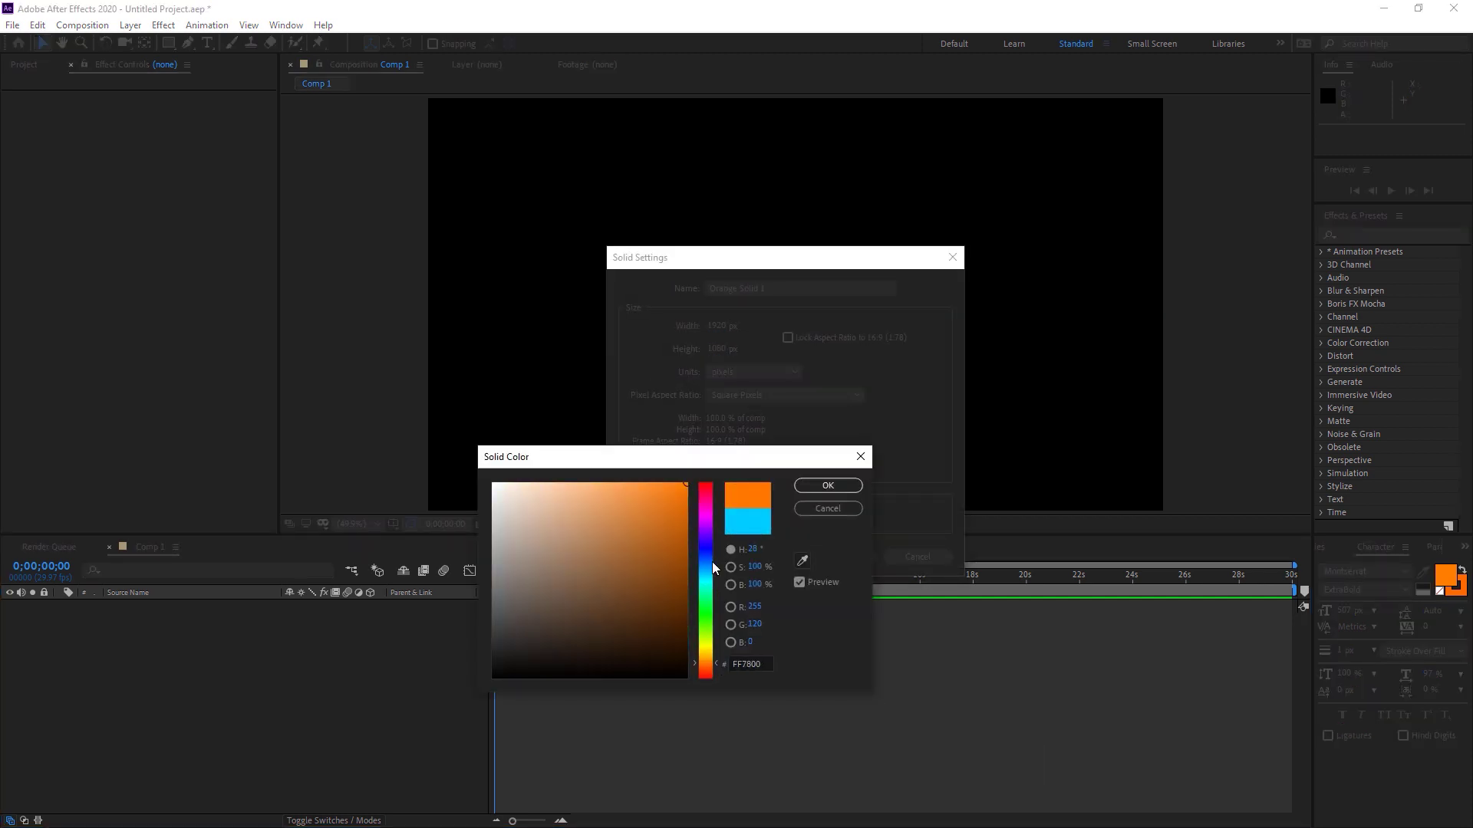
click(828, 486)
click(853, 563)
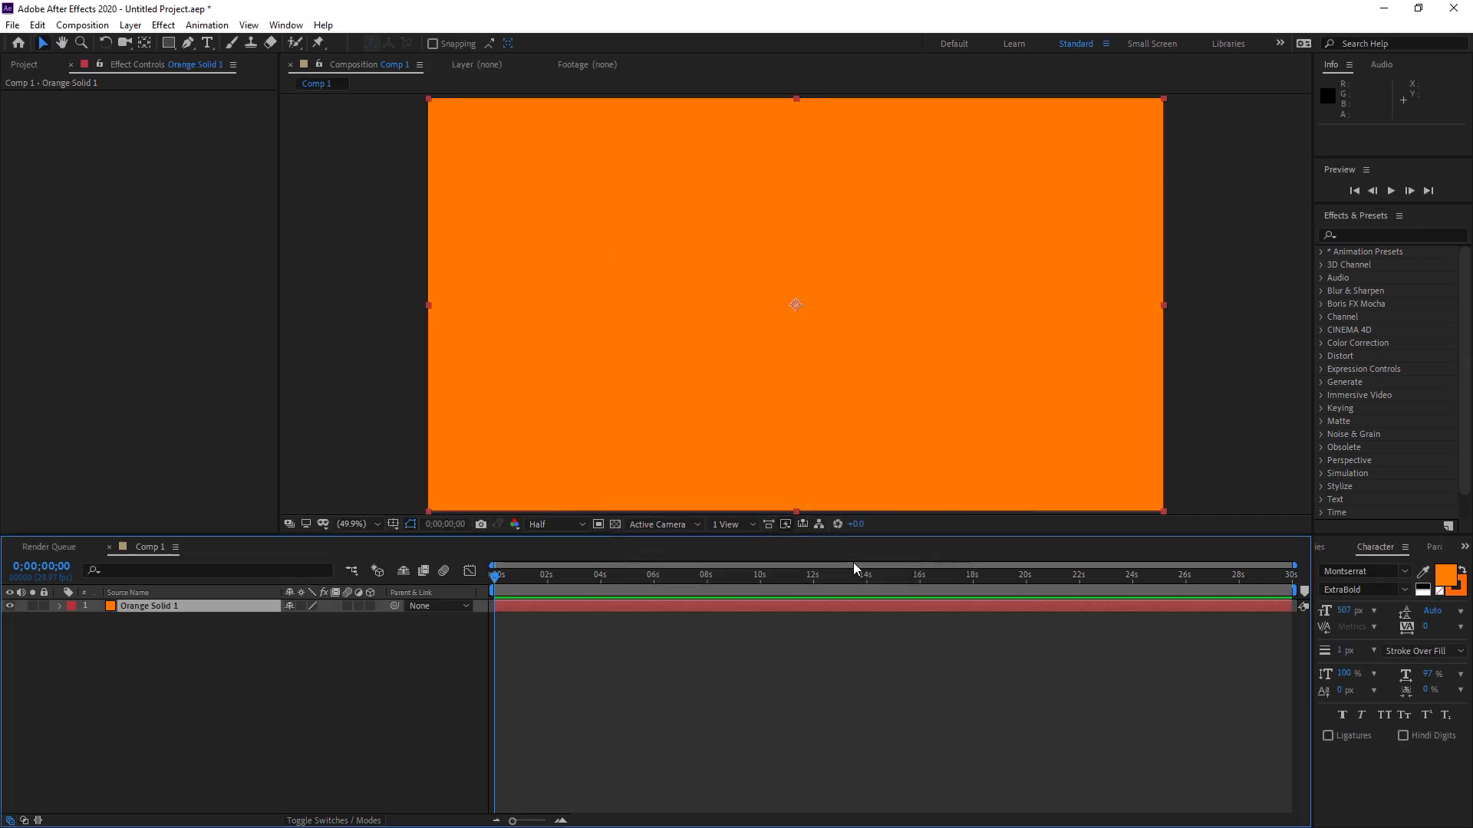
Type a 0 text layer in the comp and make its fill white.
click(210, 44)
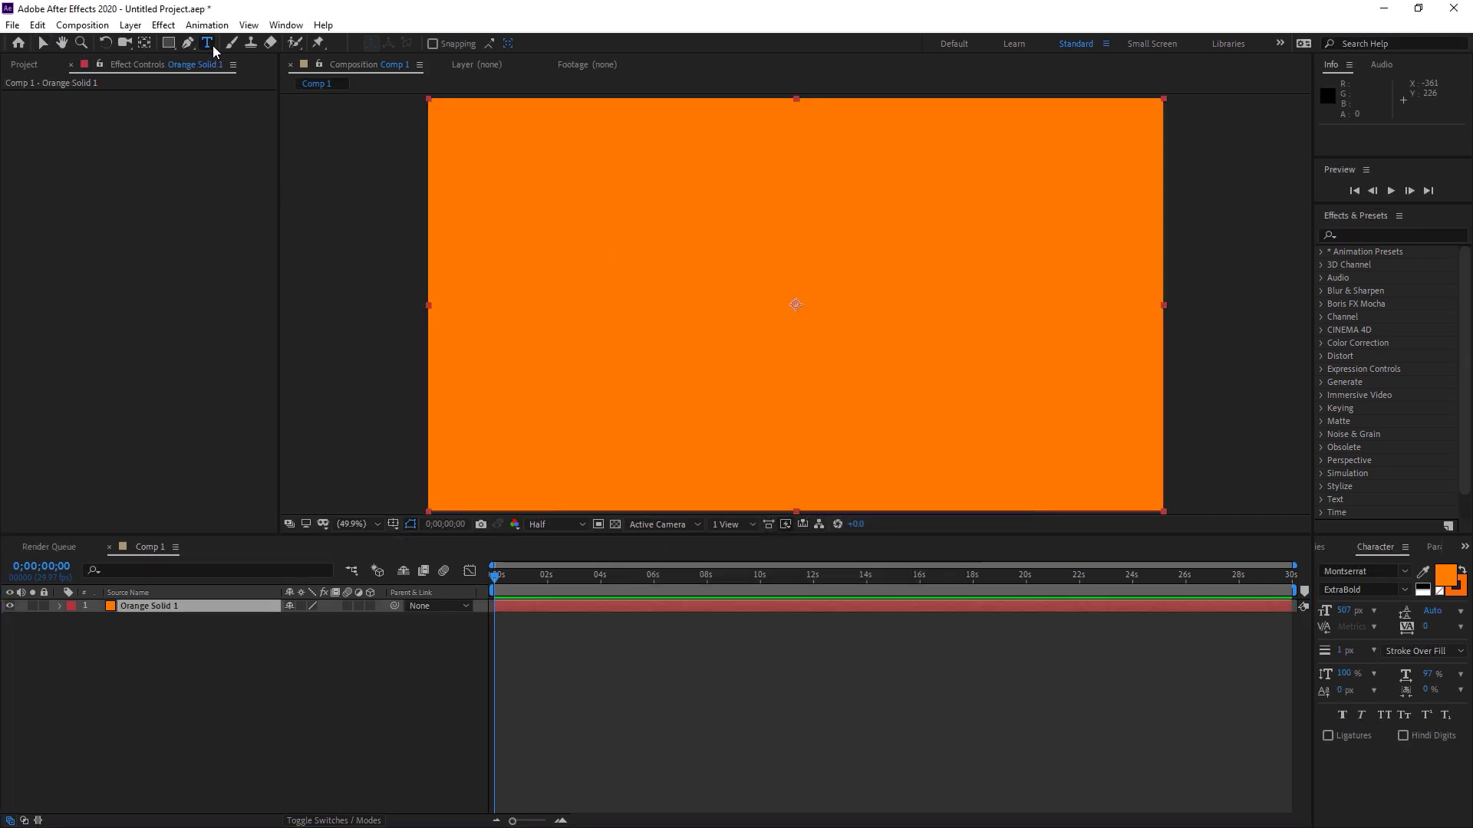
click(812, 311)
text(0)
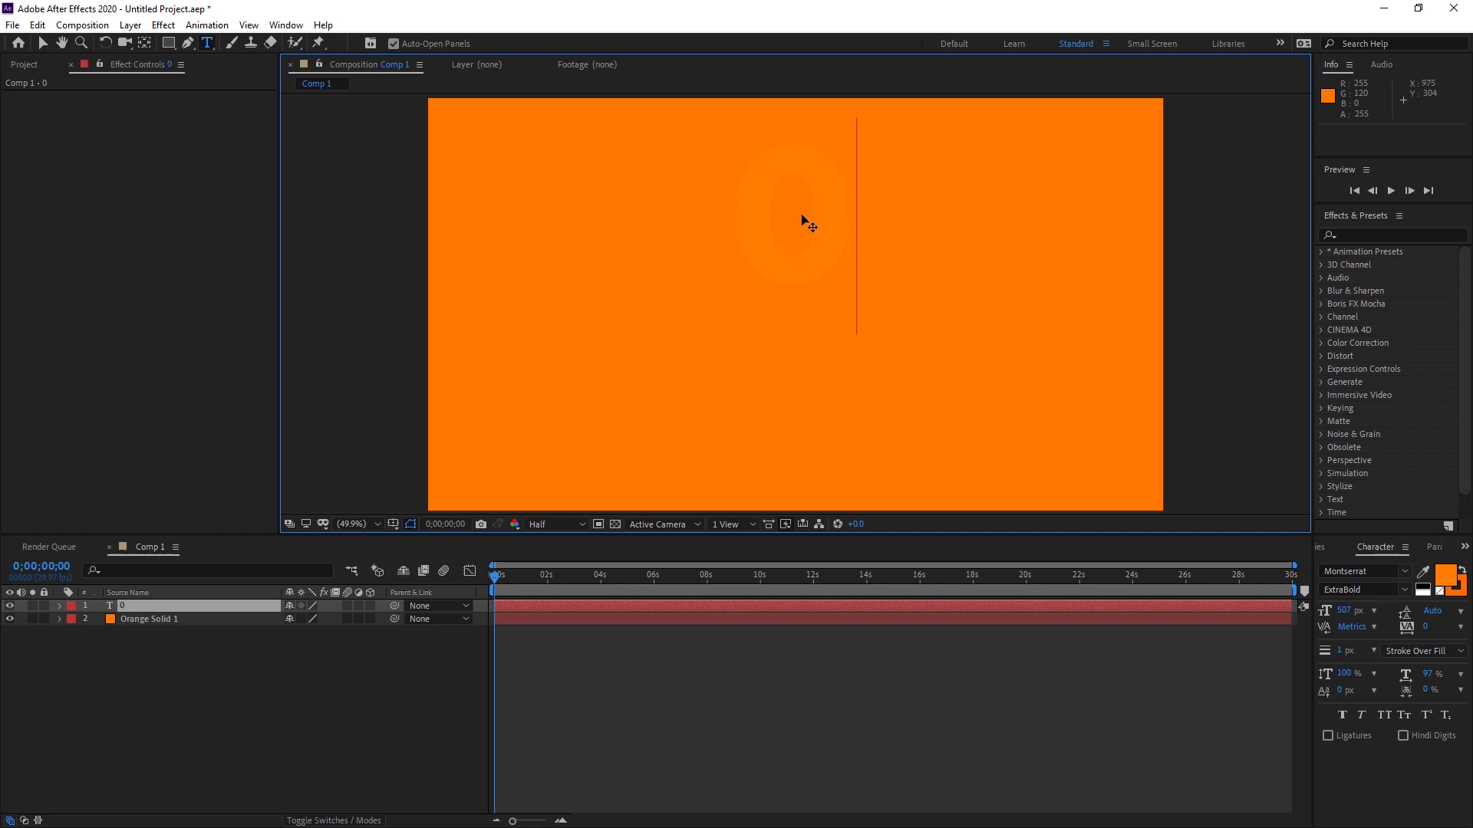
double_click(851, 242)
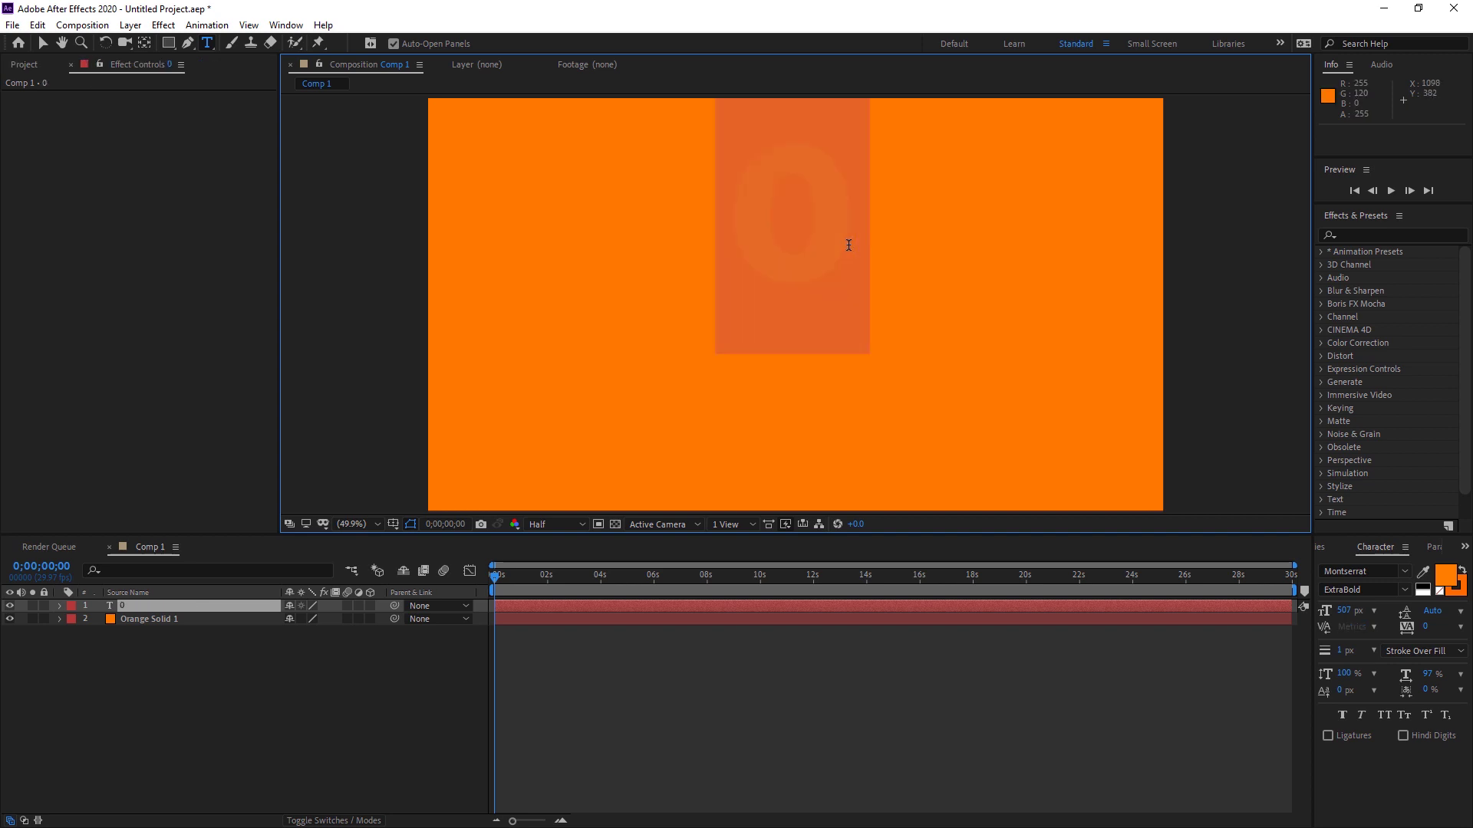
click(1455, 575)
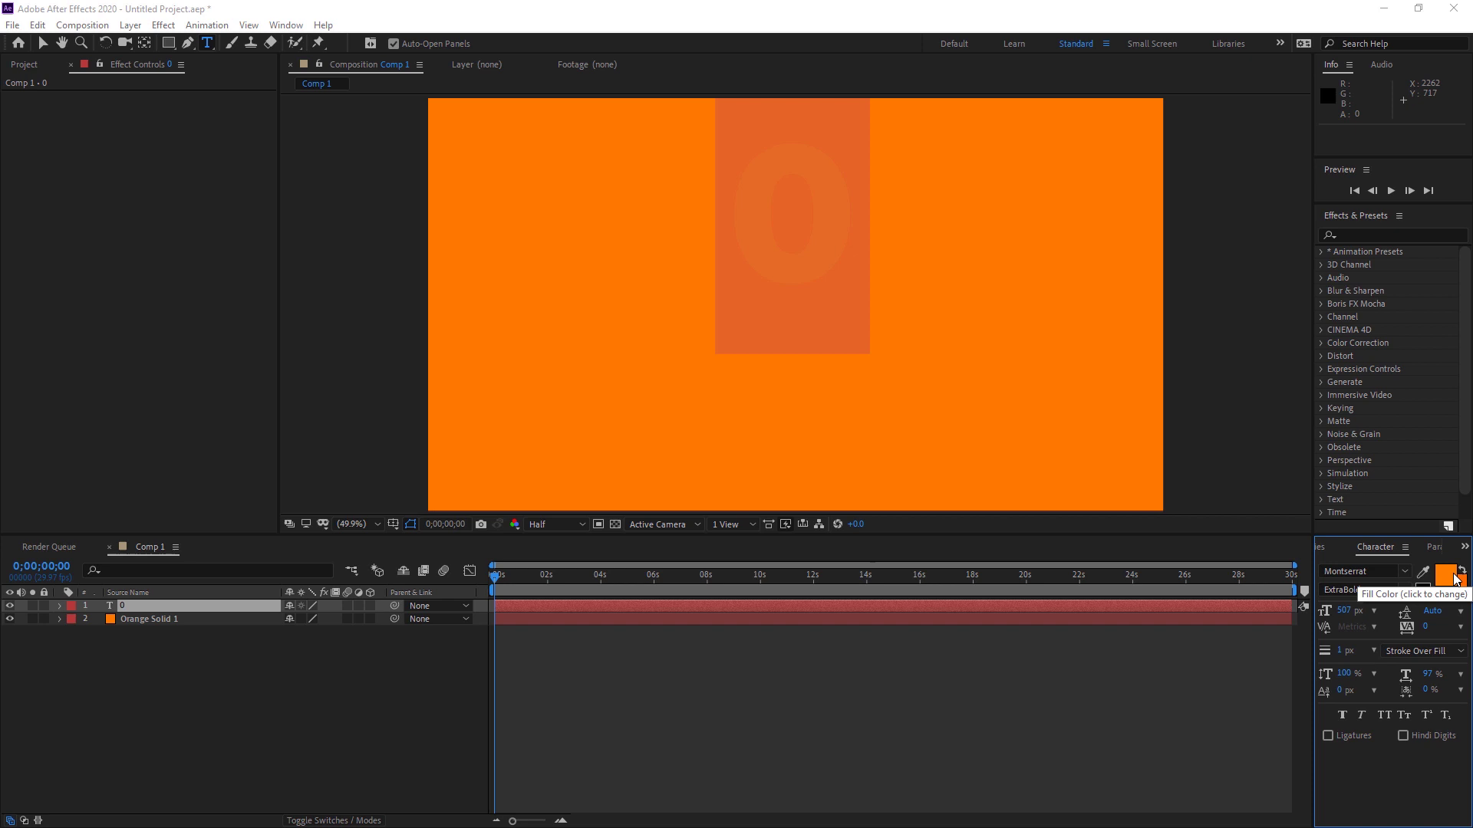
click(492, 486)
click(828, 485)
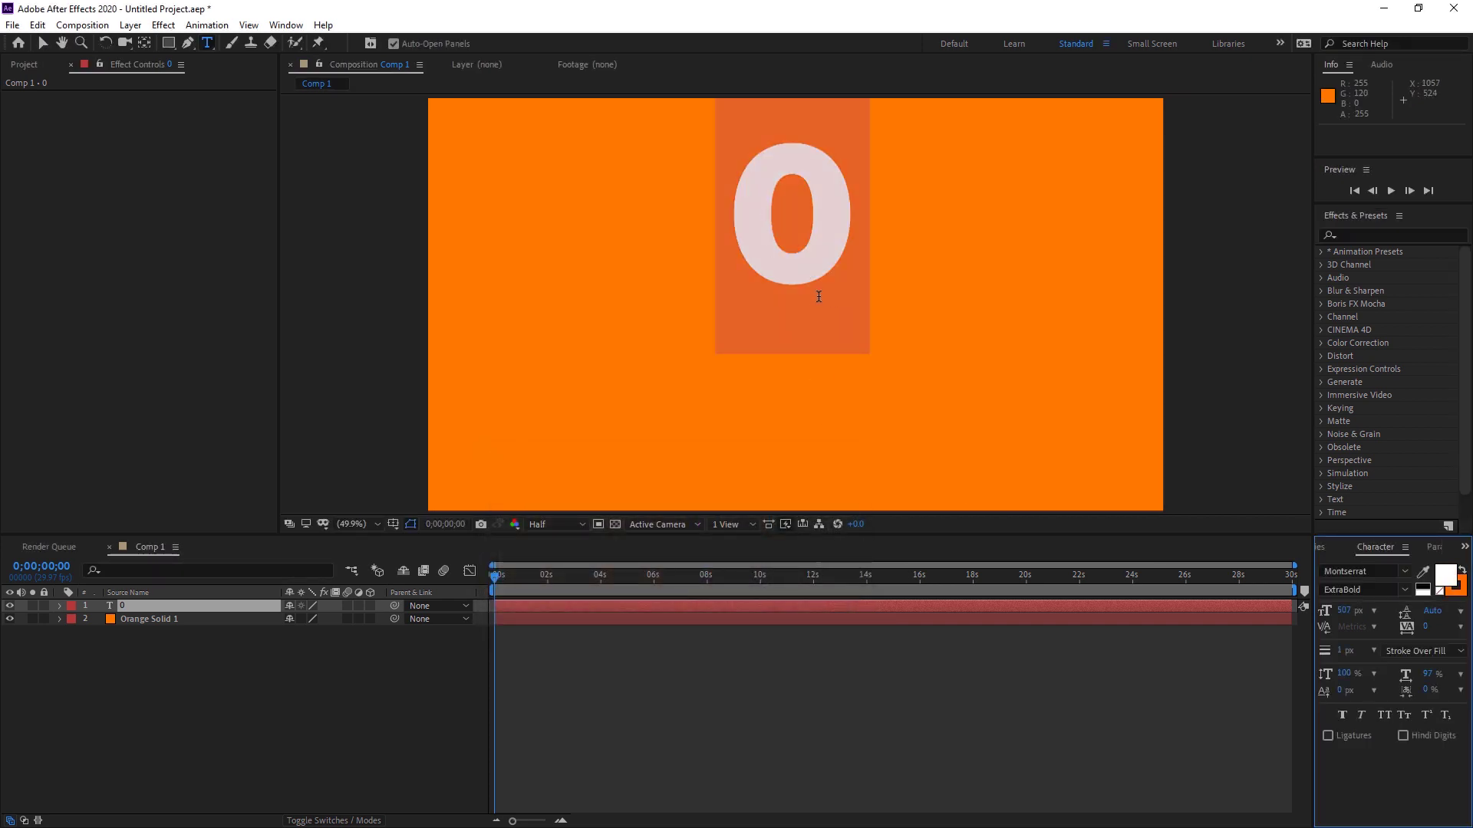
Centre the 0 on the orange background and size it to 513 px.
click(42, 42)
drag(808, 256, 834, 348)
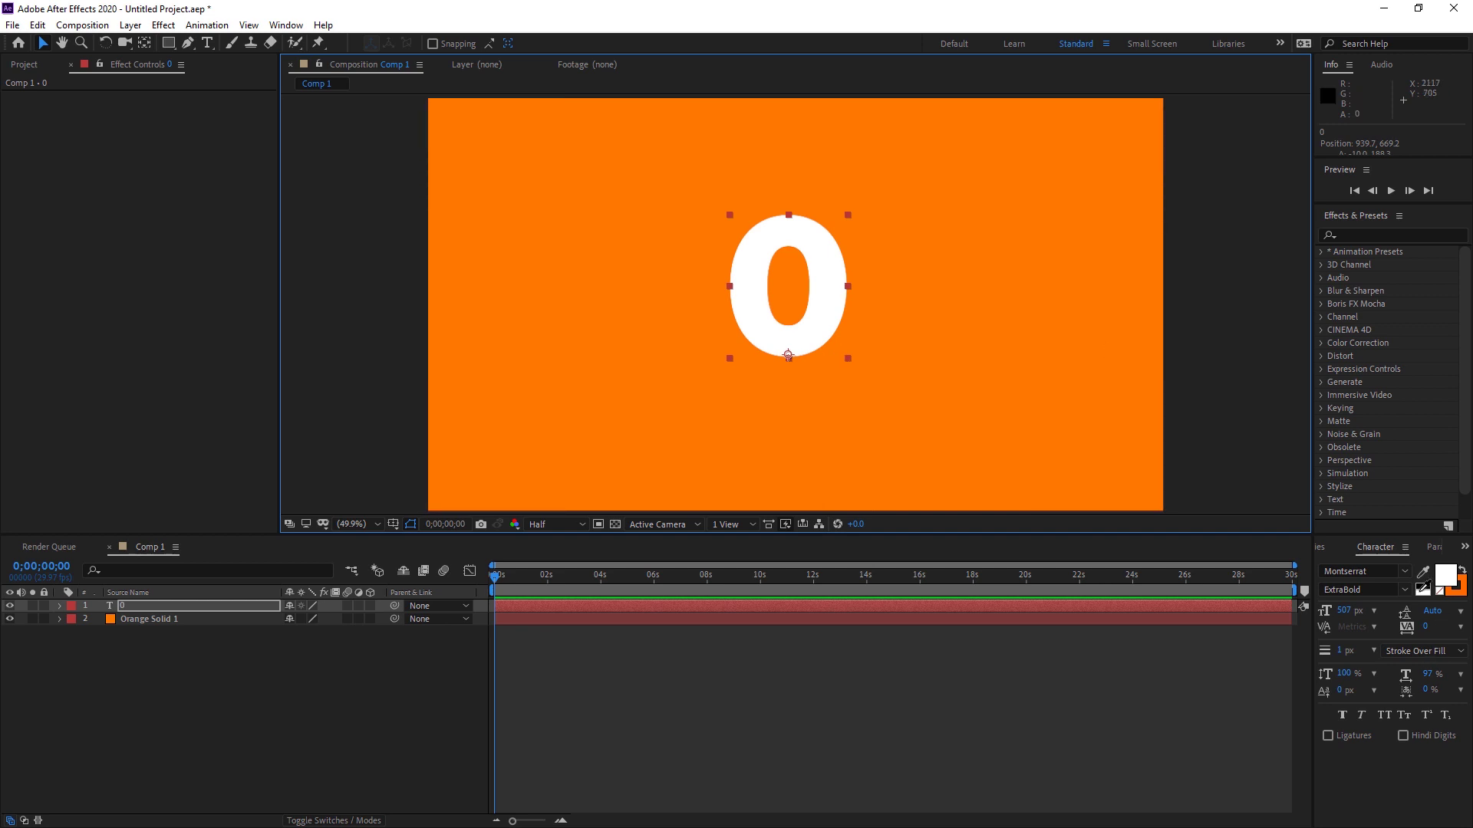
drag(1354, 616, 1372, 618)
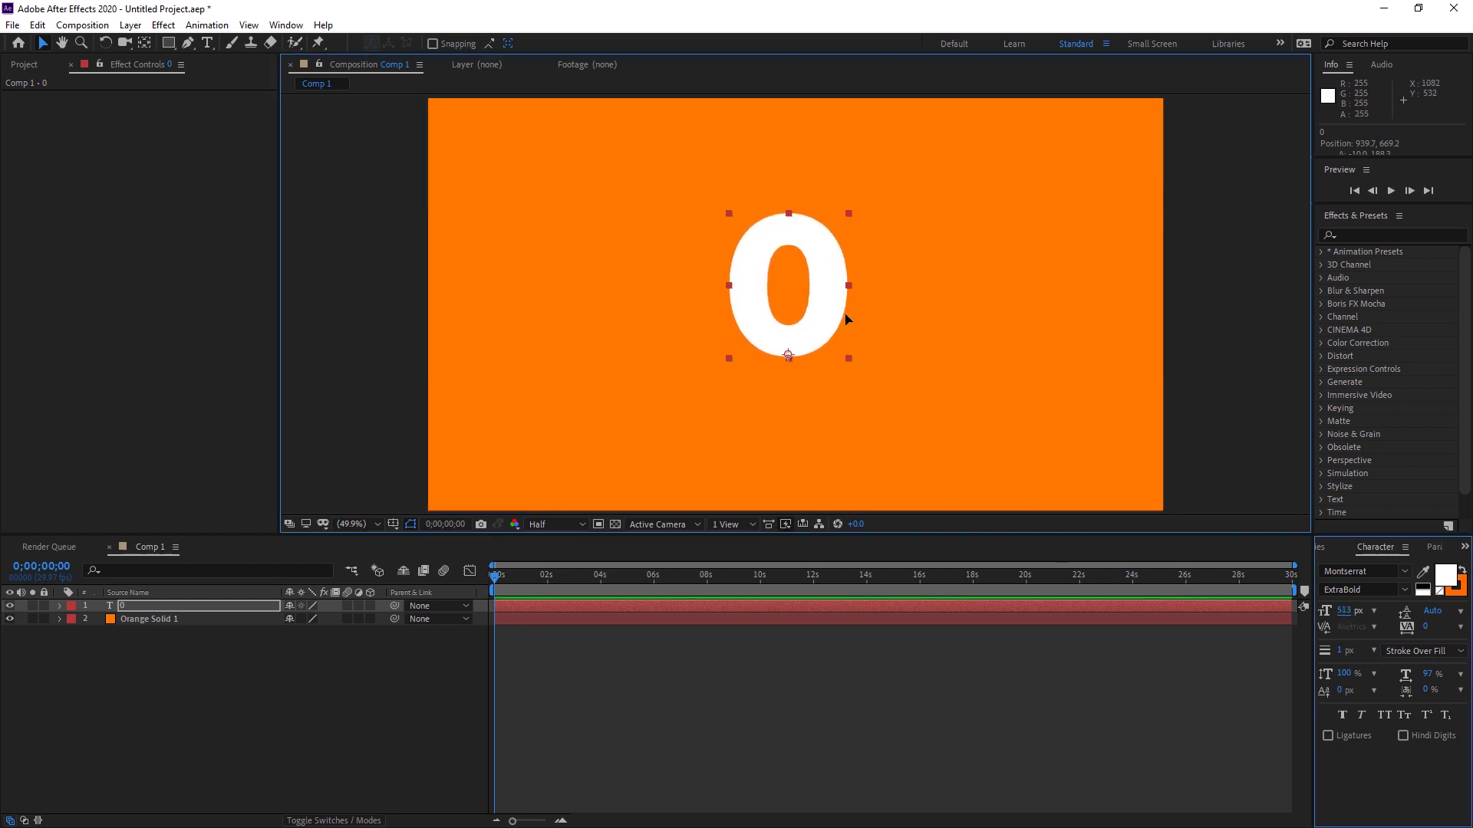
drag(843, 305, 851, 317)
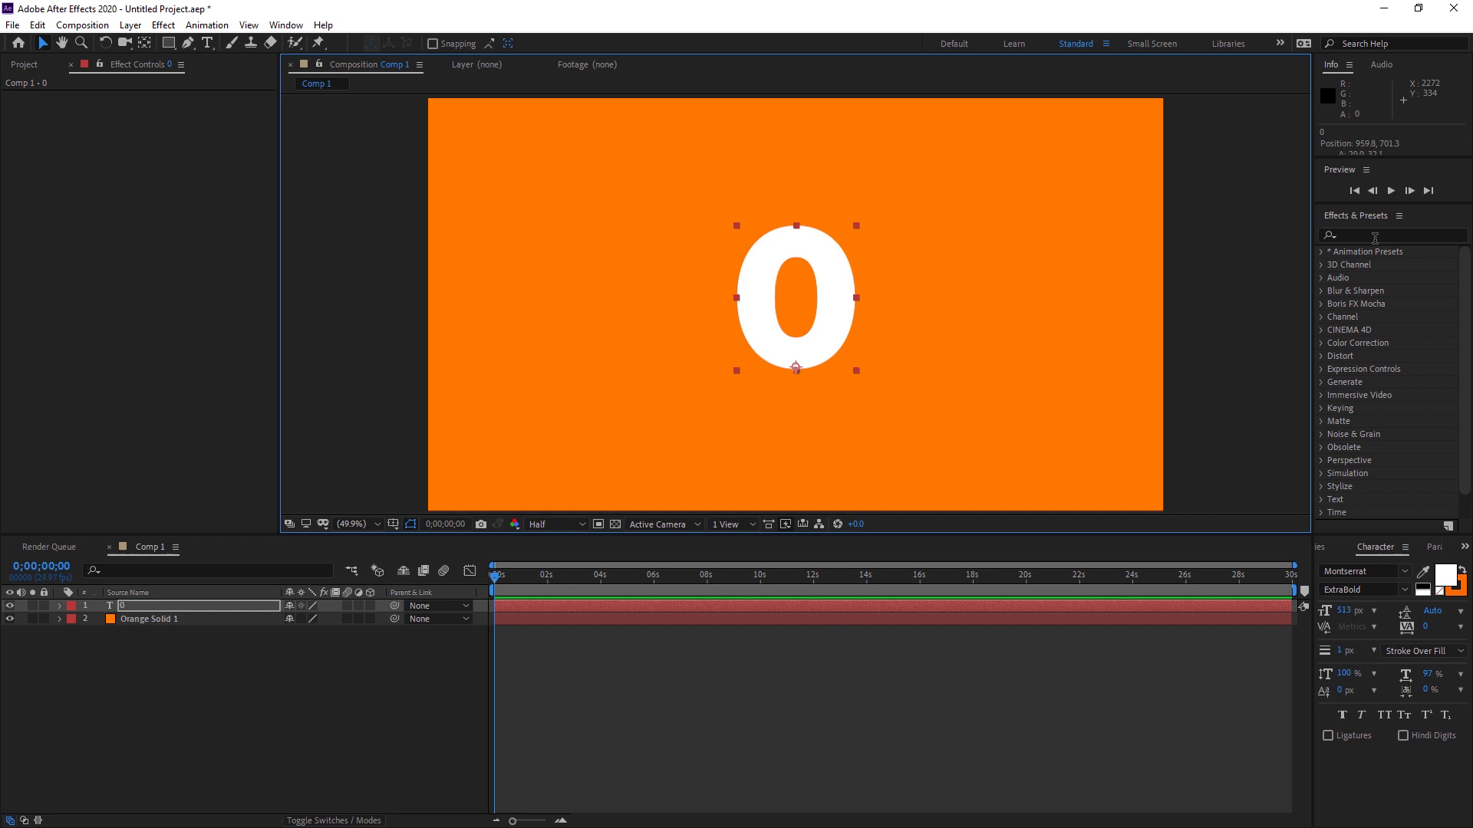
Search Effects & Presets for 'slider' and drop Slider Control onto the 0 text layer.
click(289, 26)
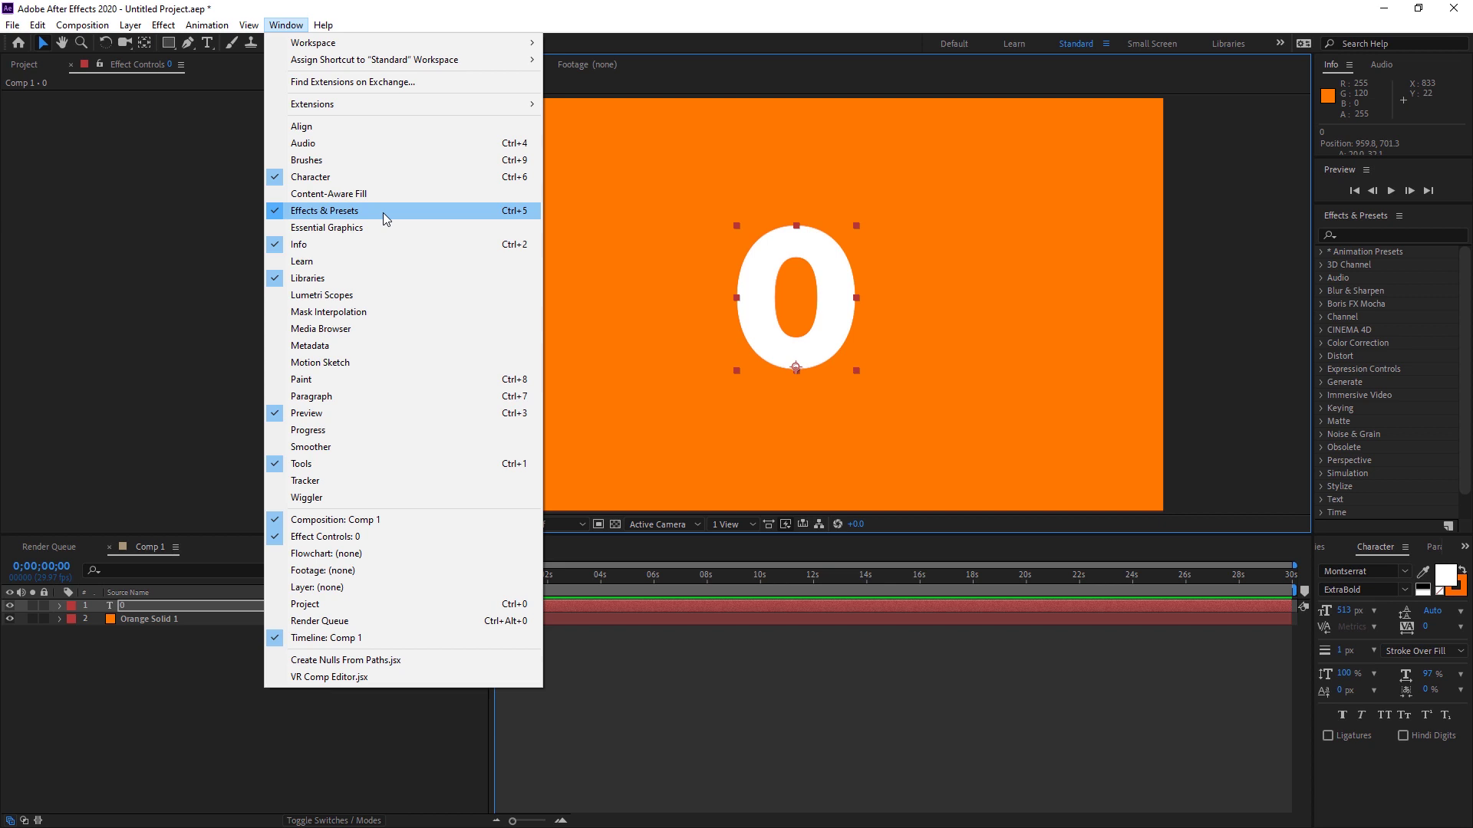
click(353, 82)
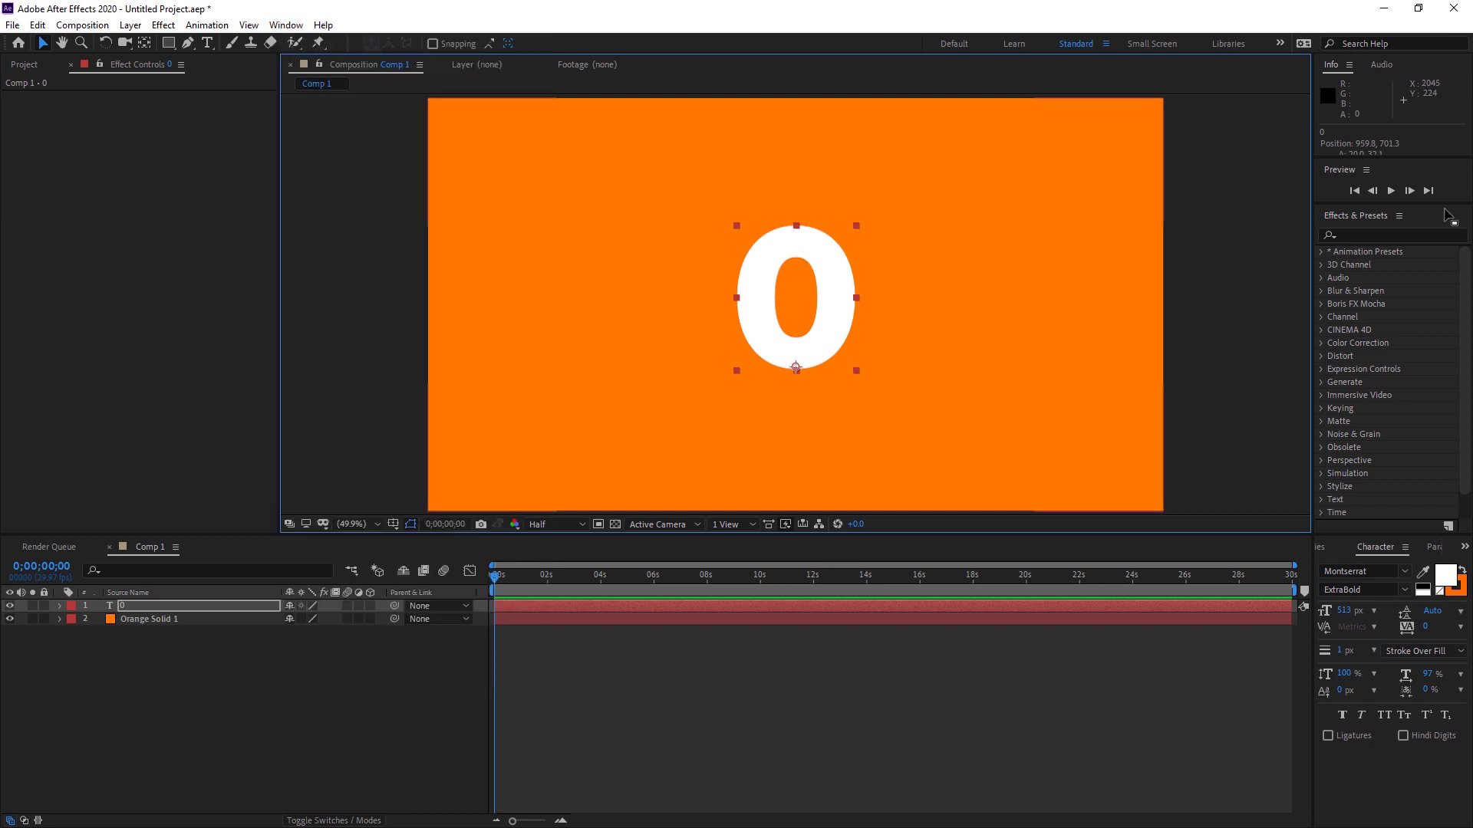
click(1385, 236)
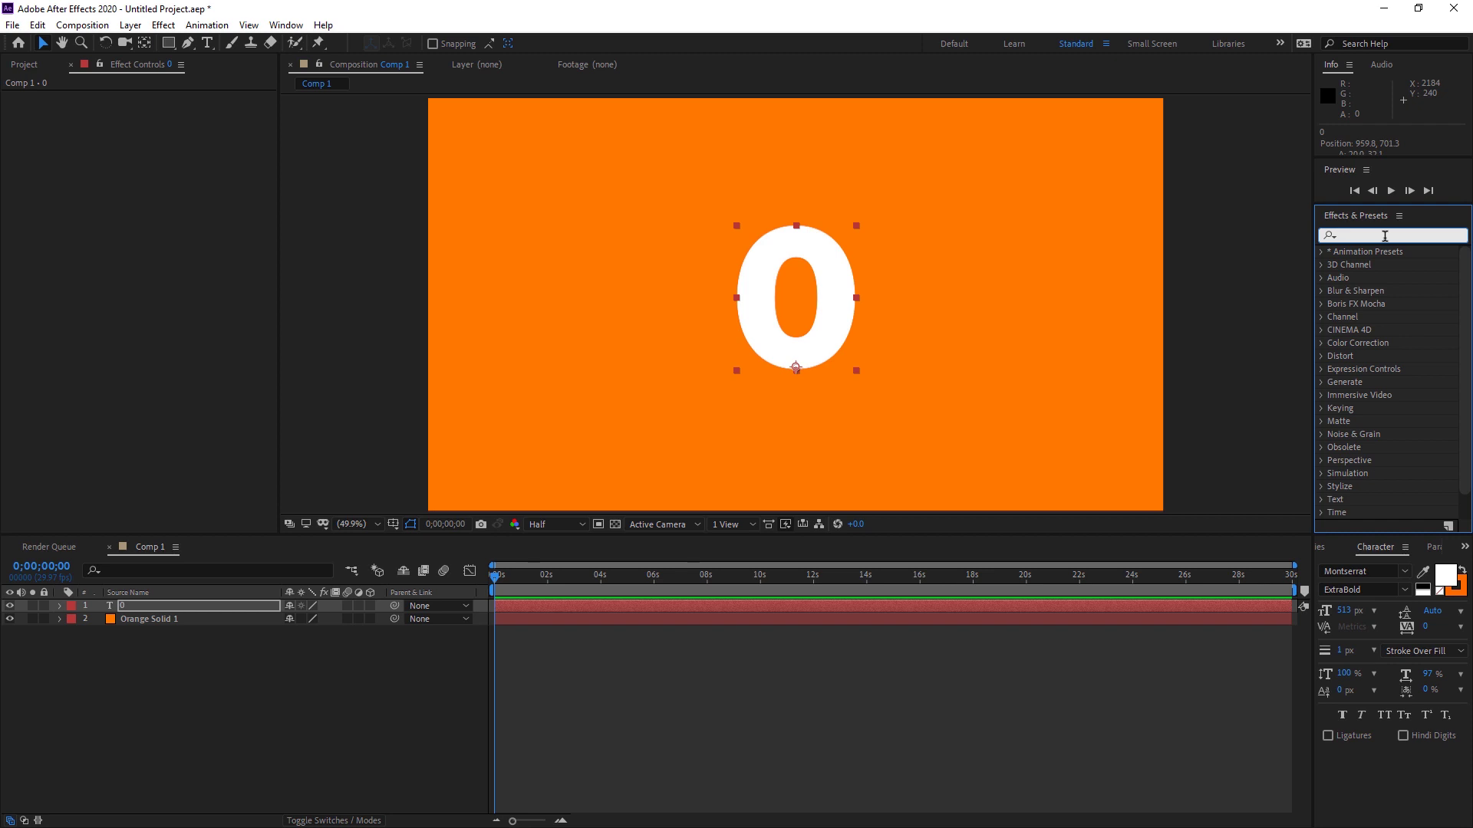
text(slider)
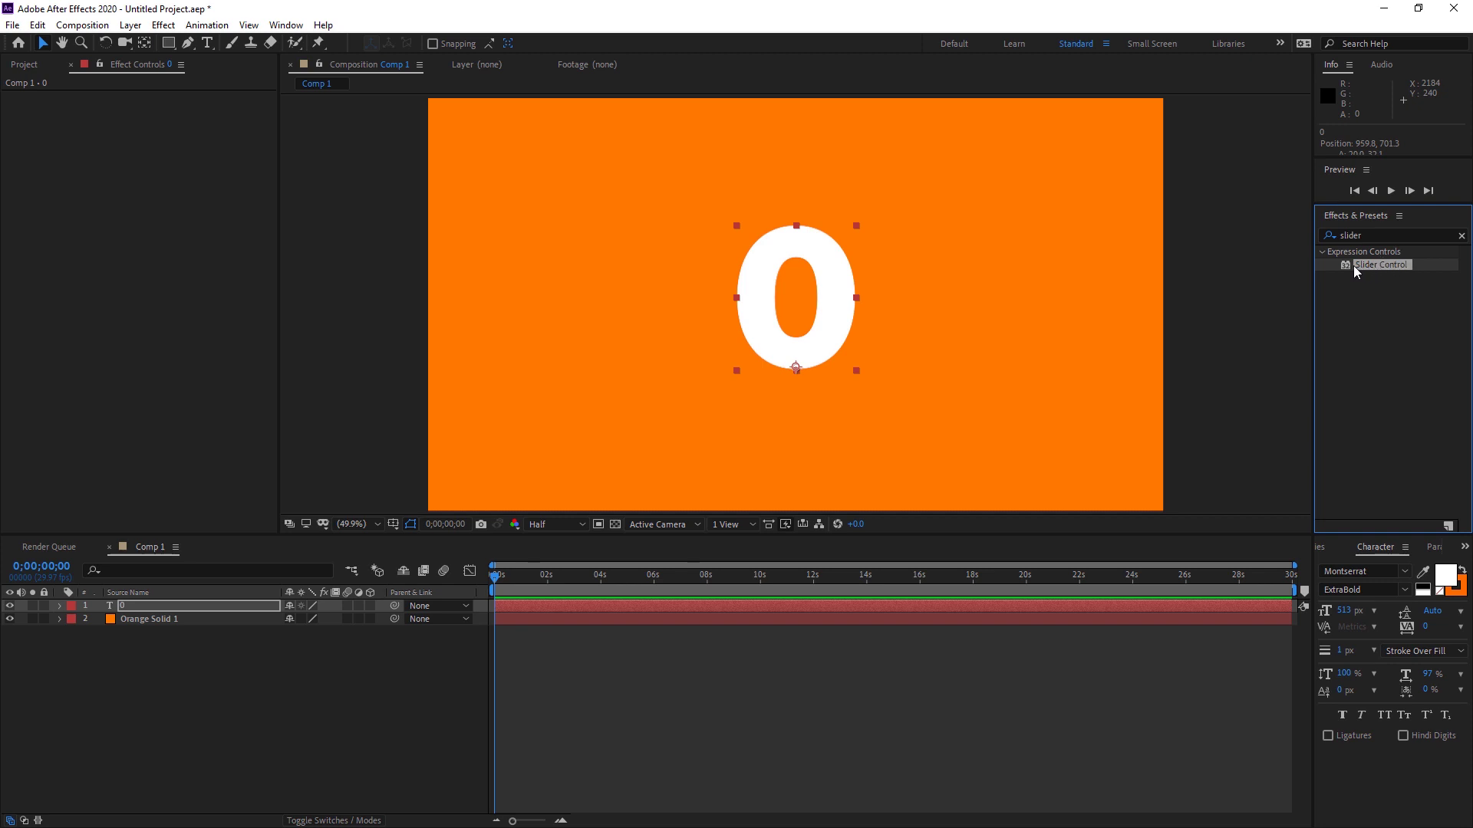
drag(1350, 265, 121, 612)
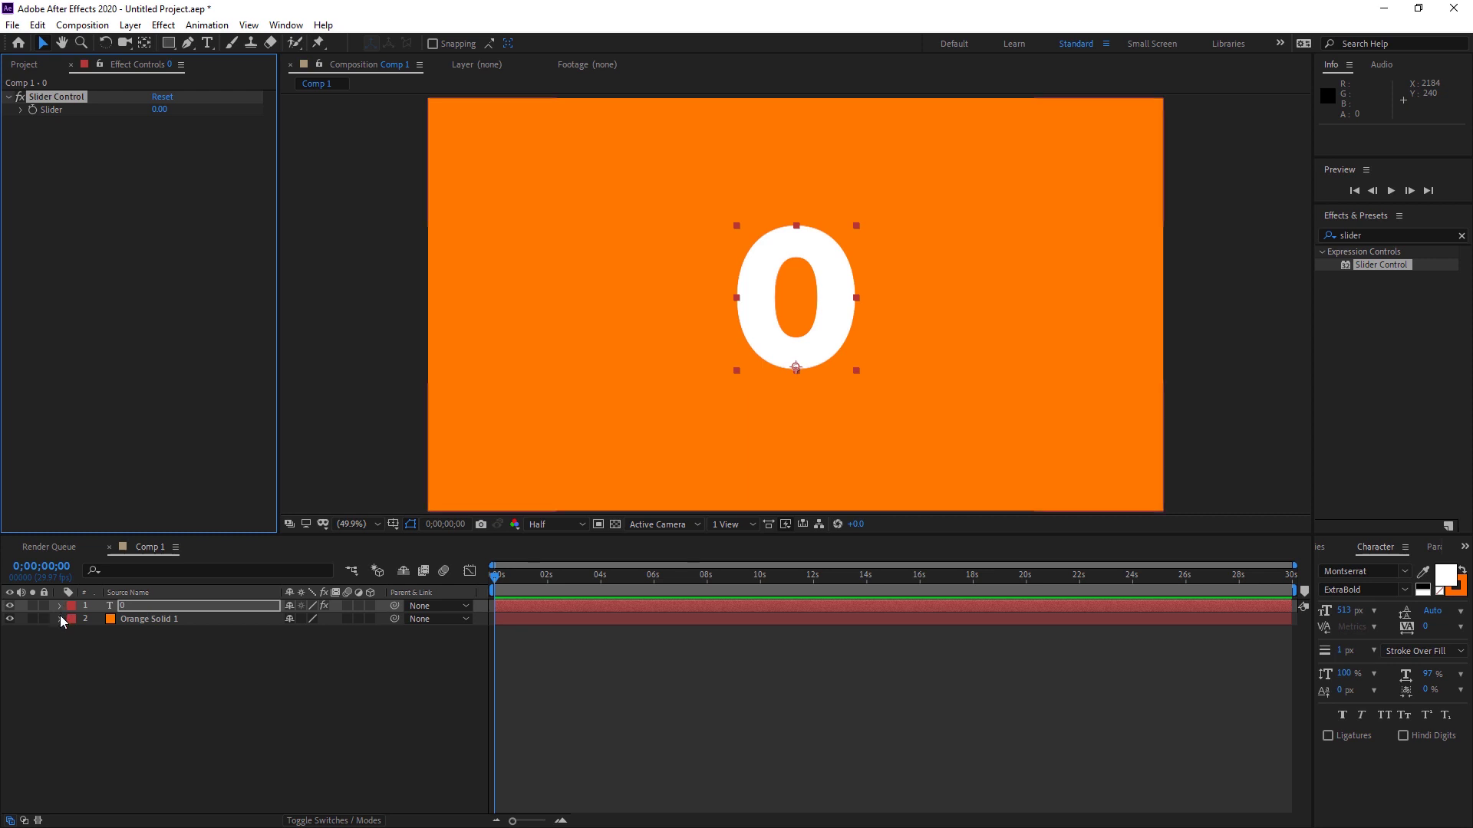
Reveal the 0 layer's Source Text property and add an expression to it.
click(60, 606)
click(89, 621)
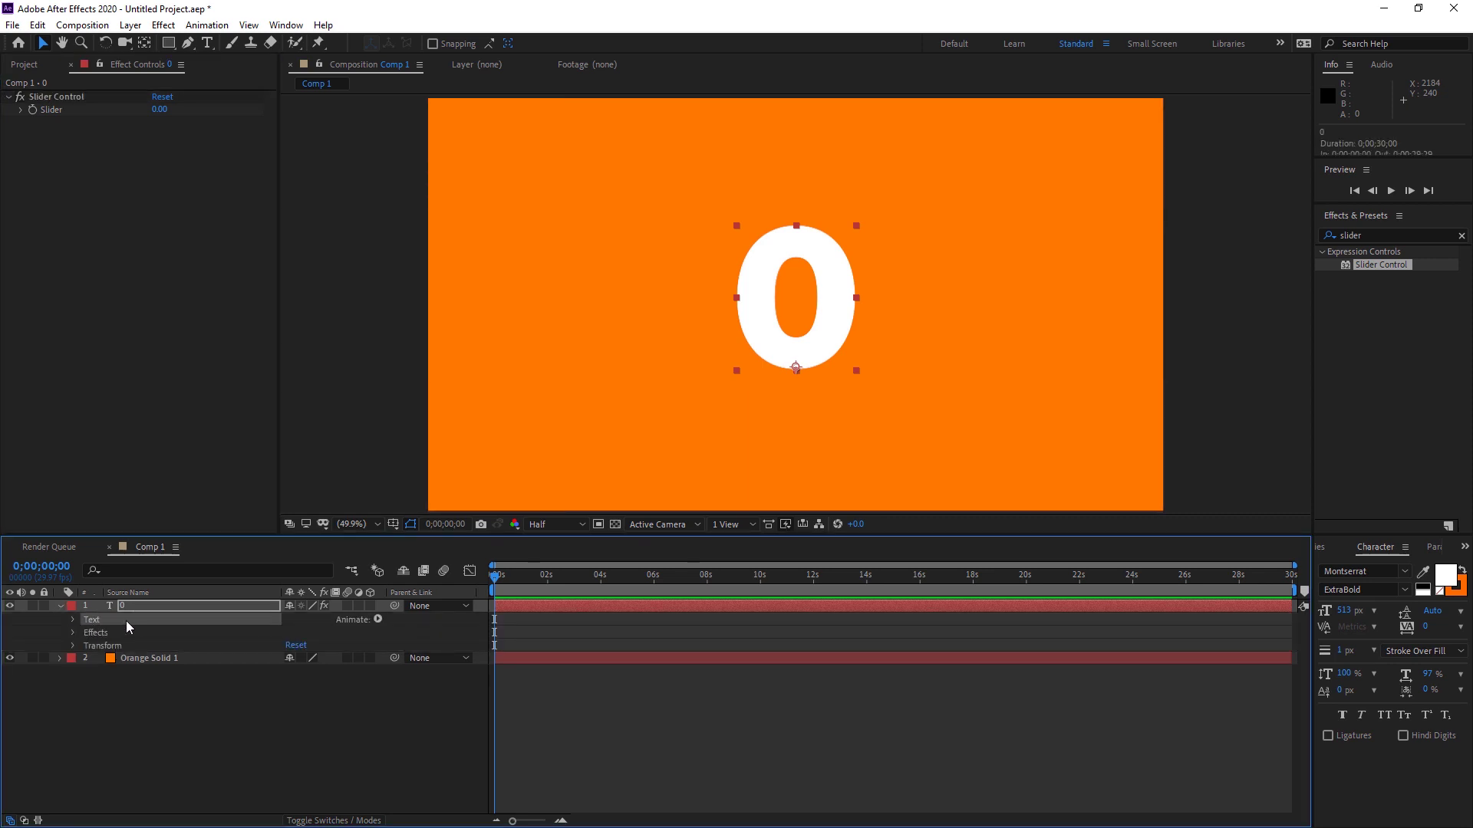
click(72, 619)
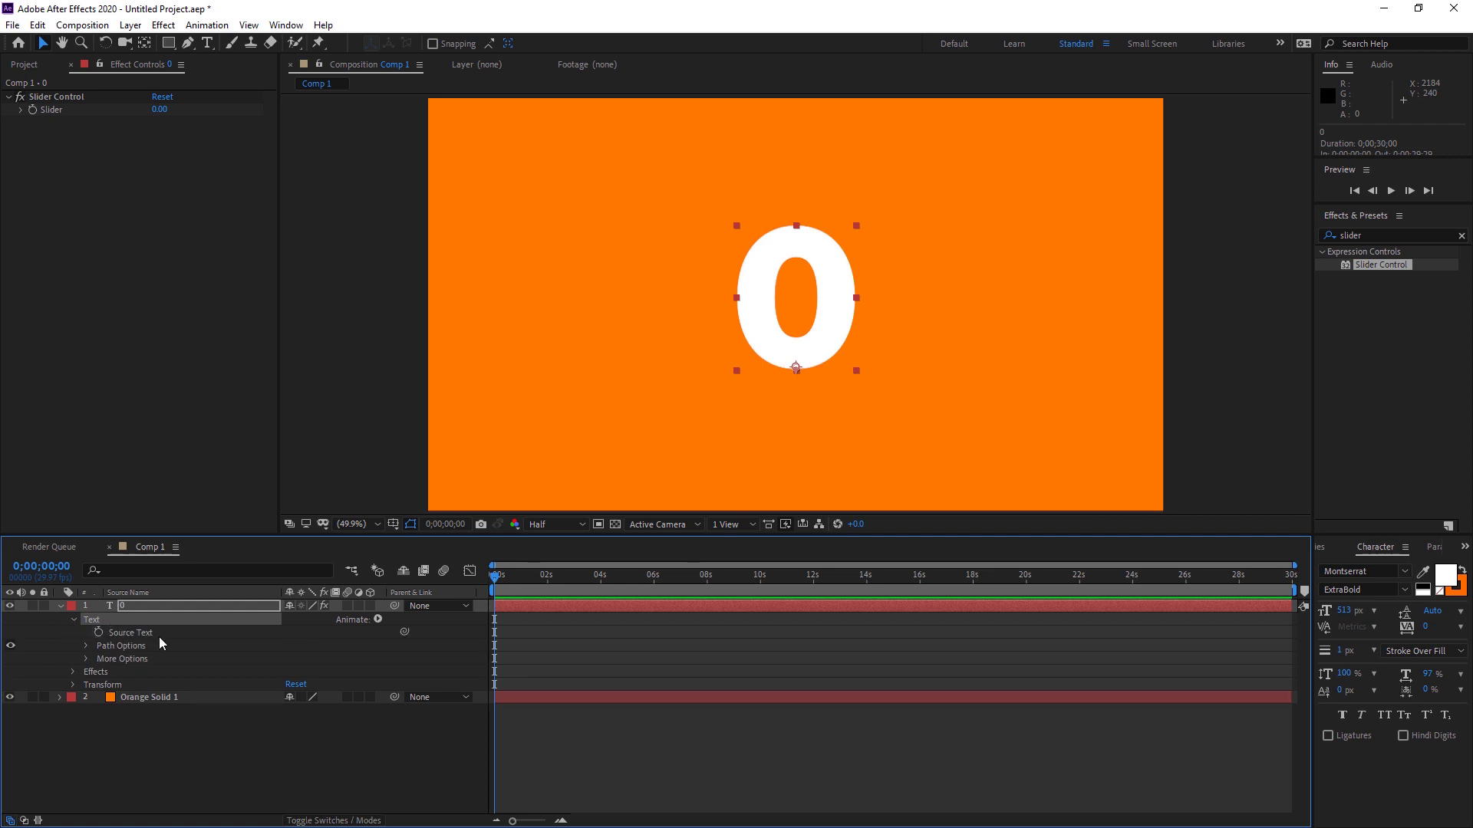
click(205, 636)
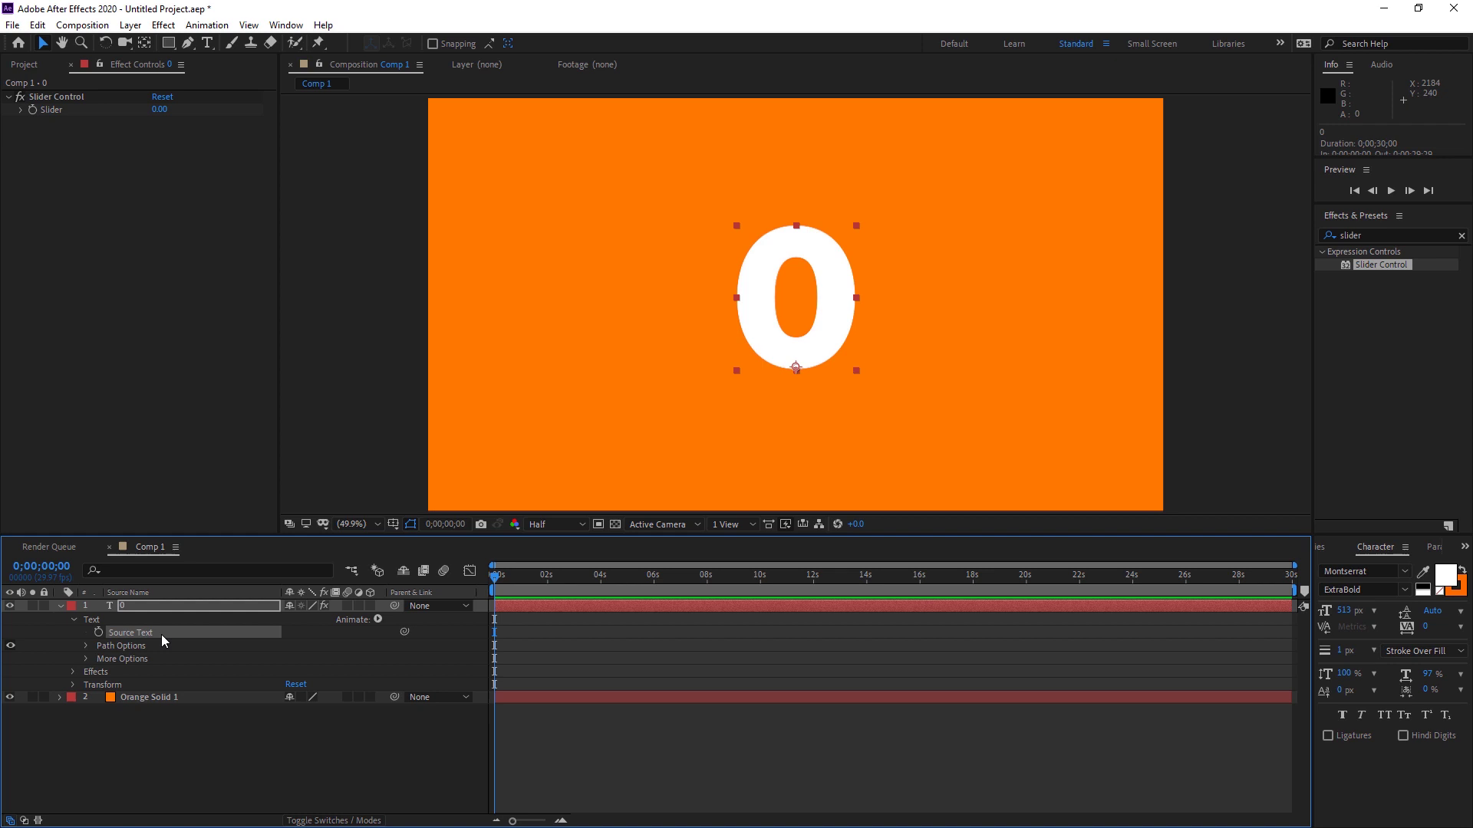
click(99, 633)
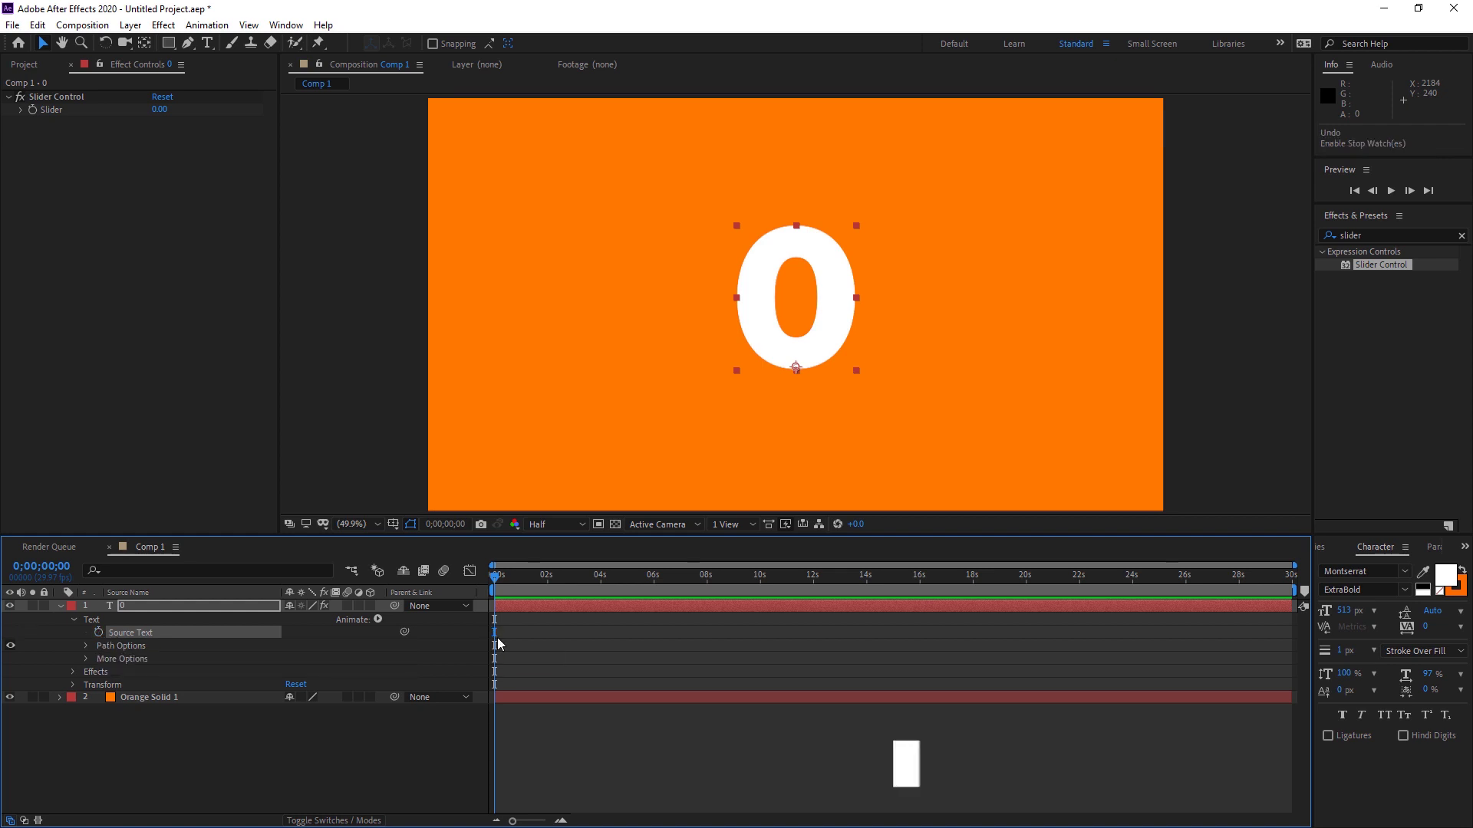
key(ctrl+z)
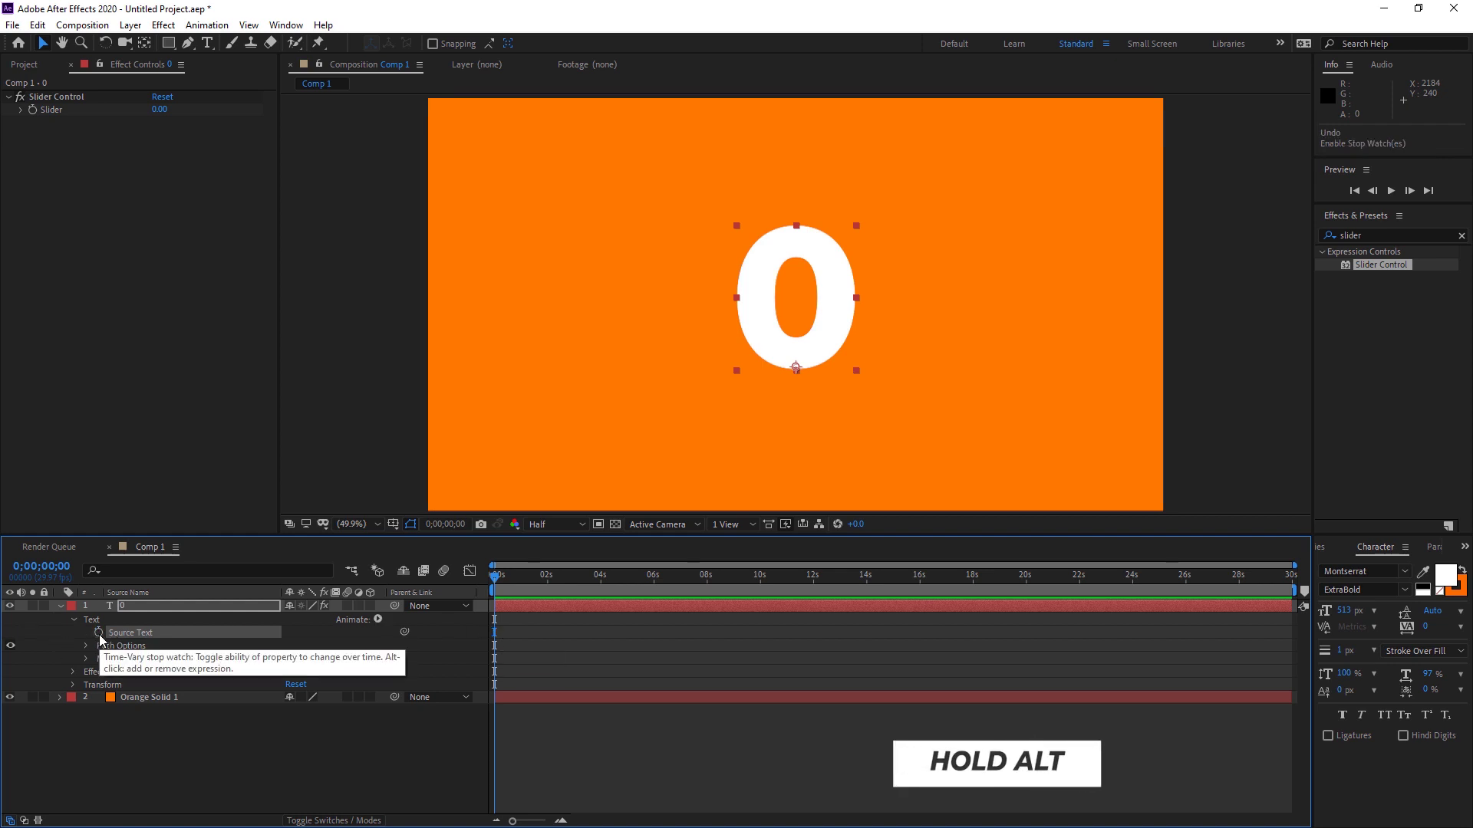
alt+click(99, 633)
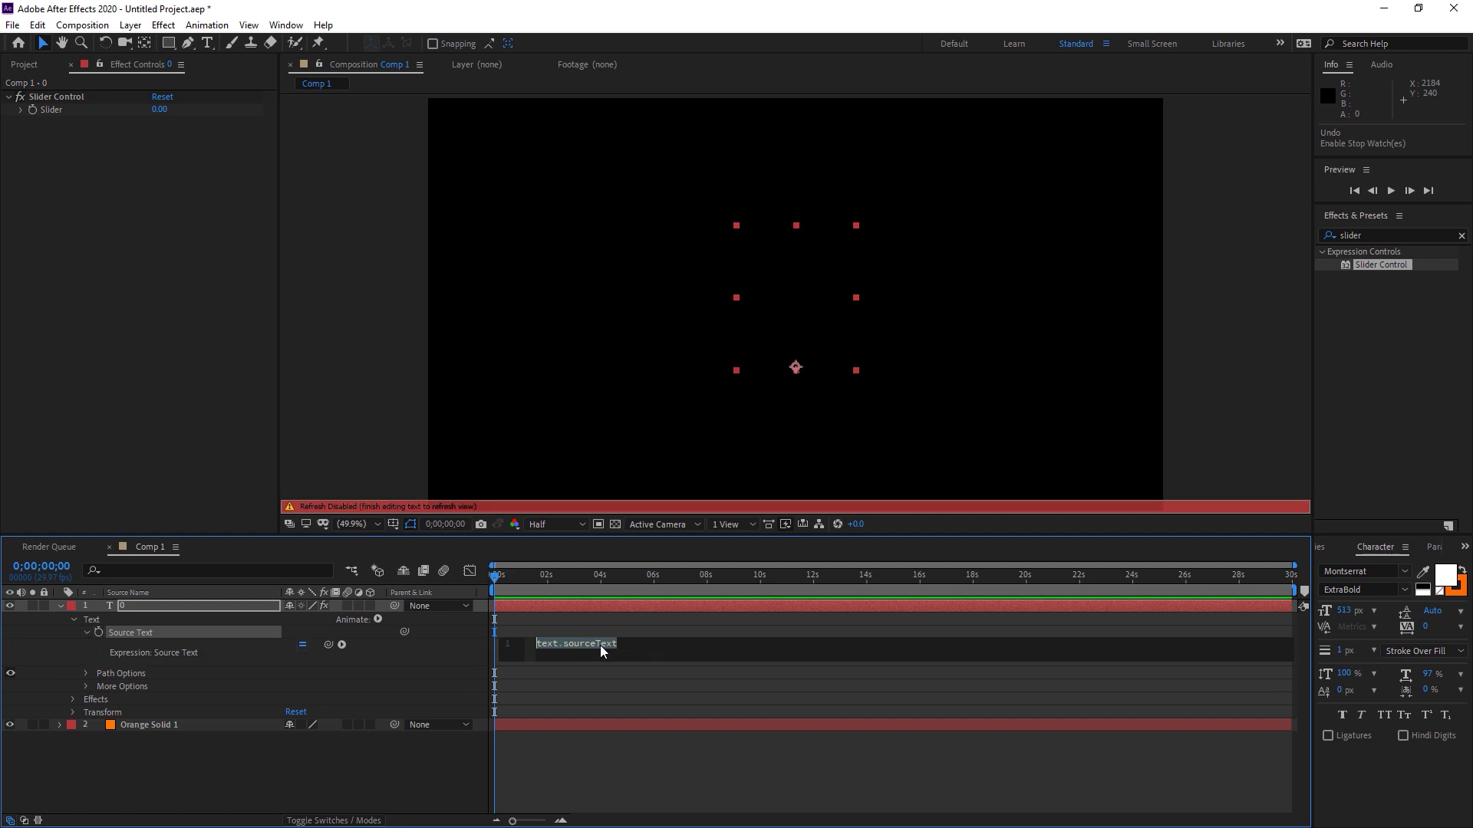
Pick-whip the Source Text expression to the Slider Control's Slider value.
click(72, 701)
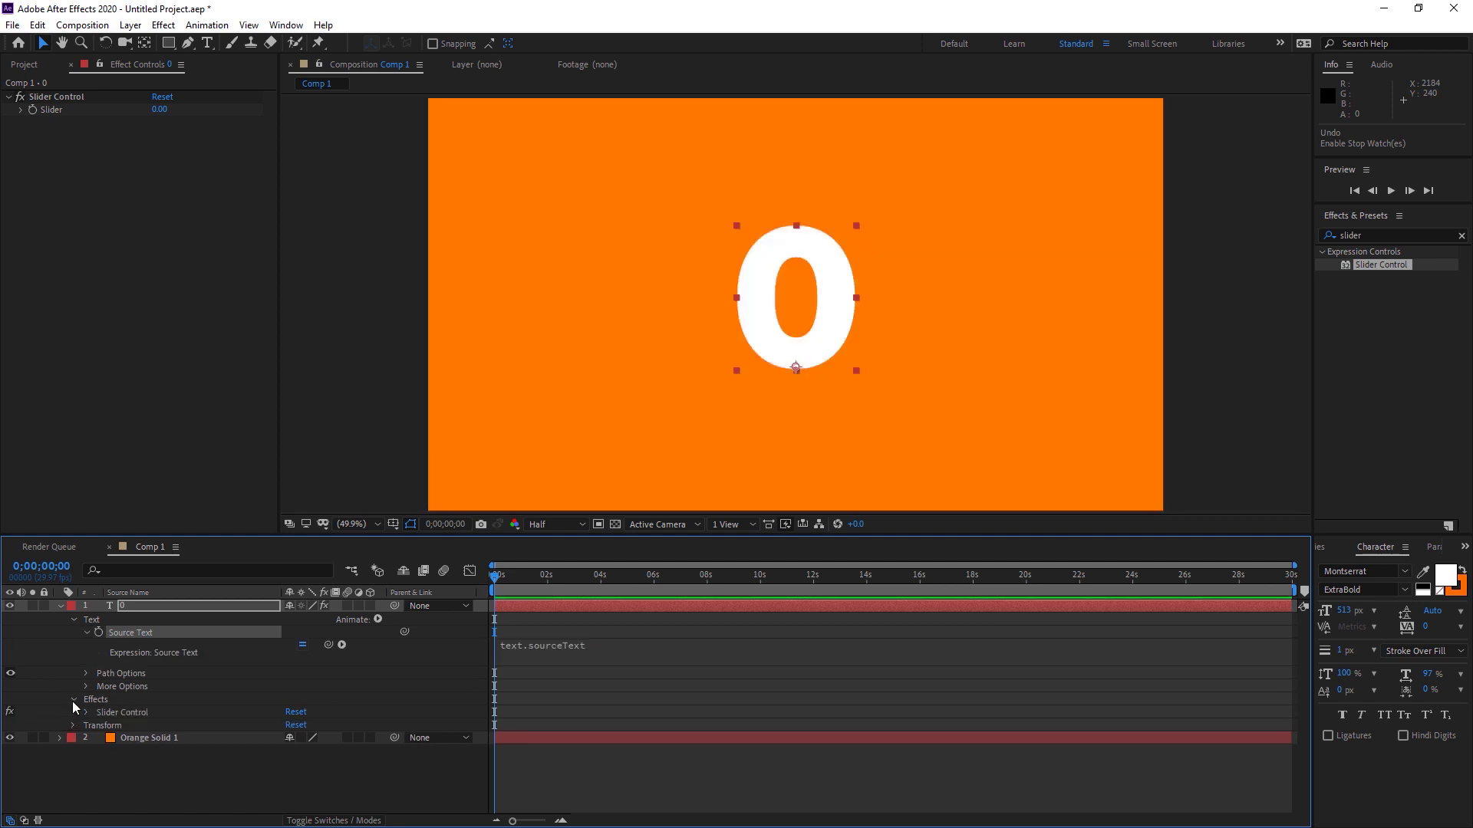
click(132, 714)
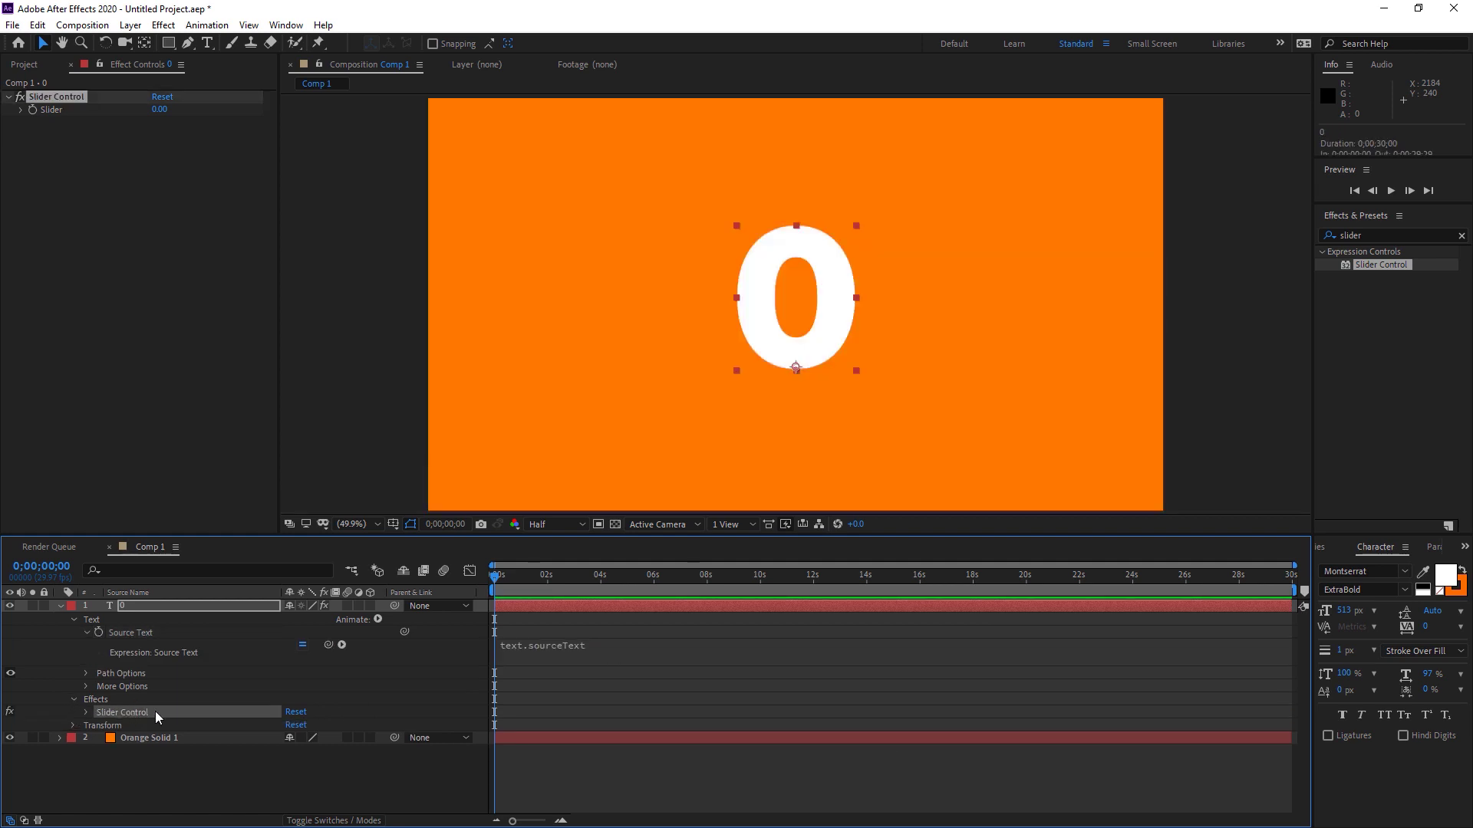
click(86, 712)
click(146, 725)
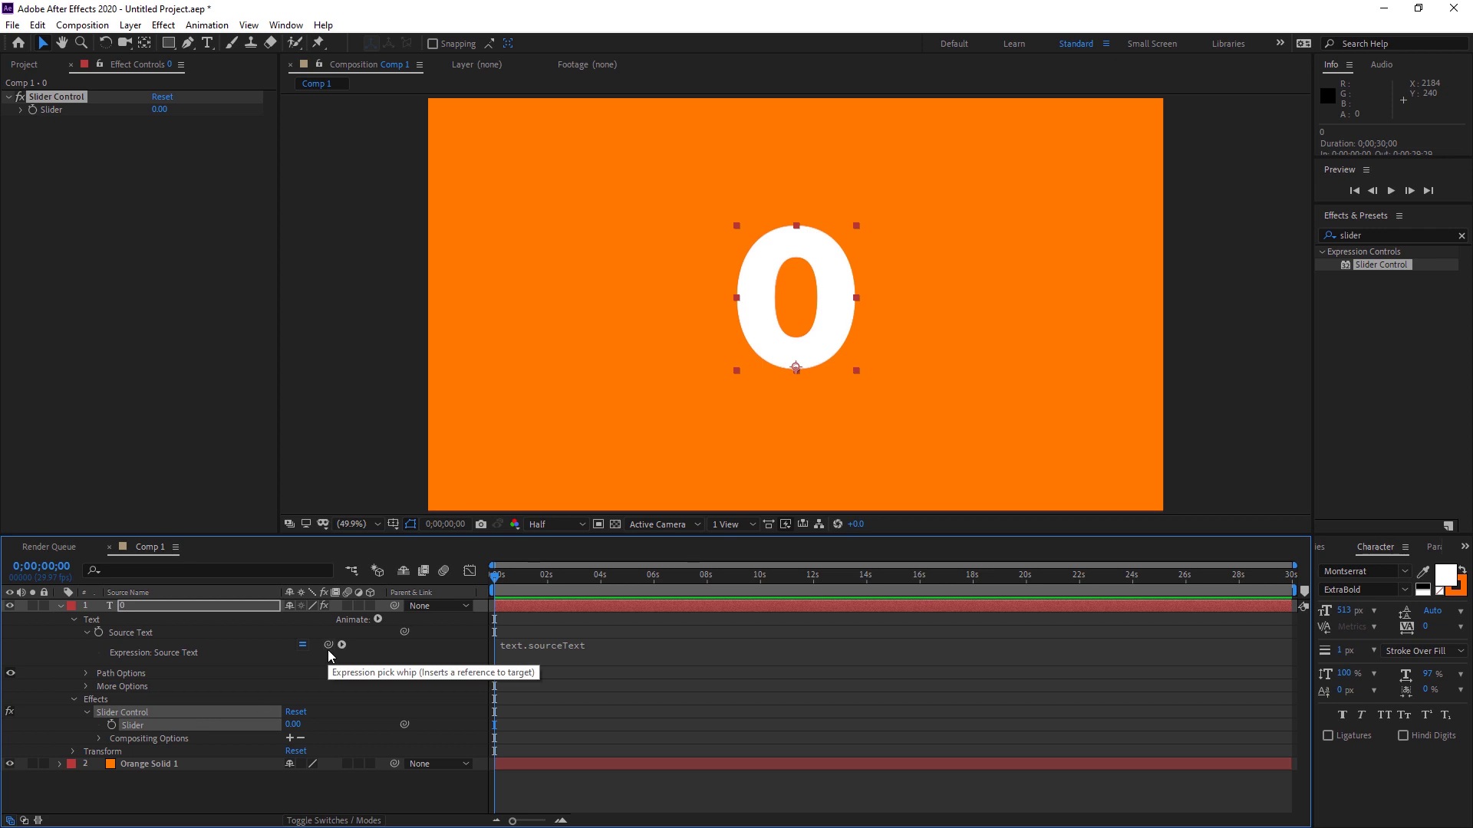
drag(328, 651, 138, 727)
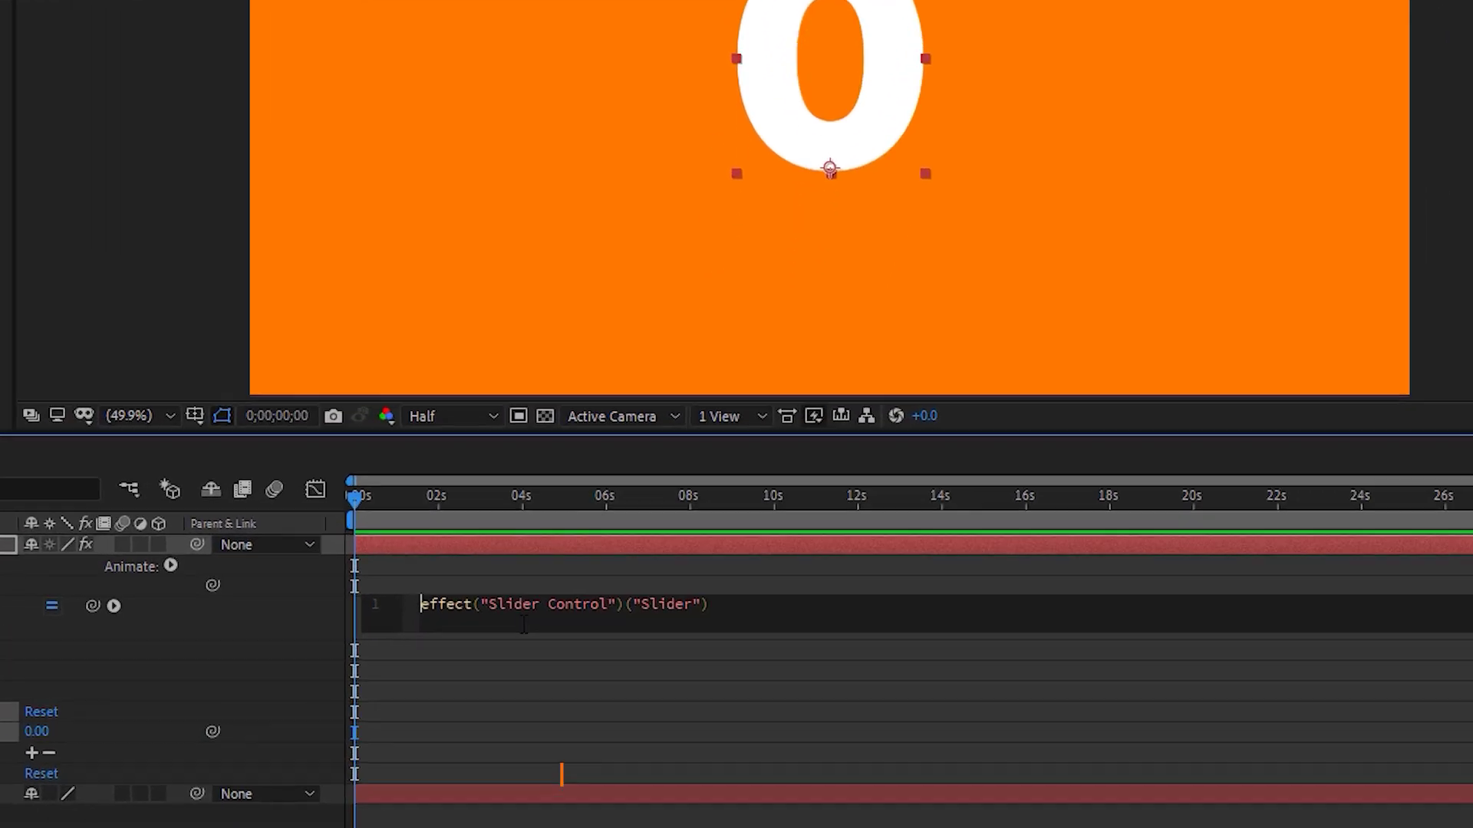
Wrap the expression as Math.round(effect("Slider Control")("Slider")).
text(Math.roun)
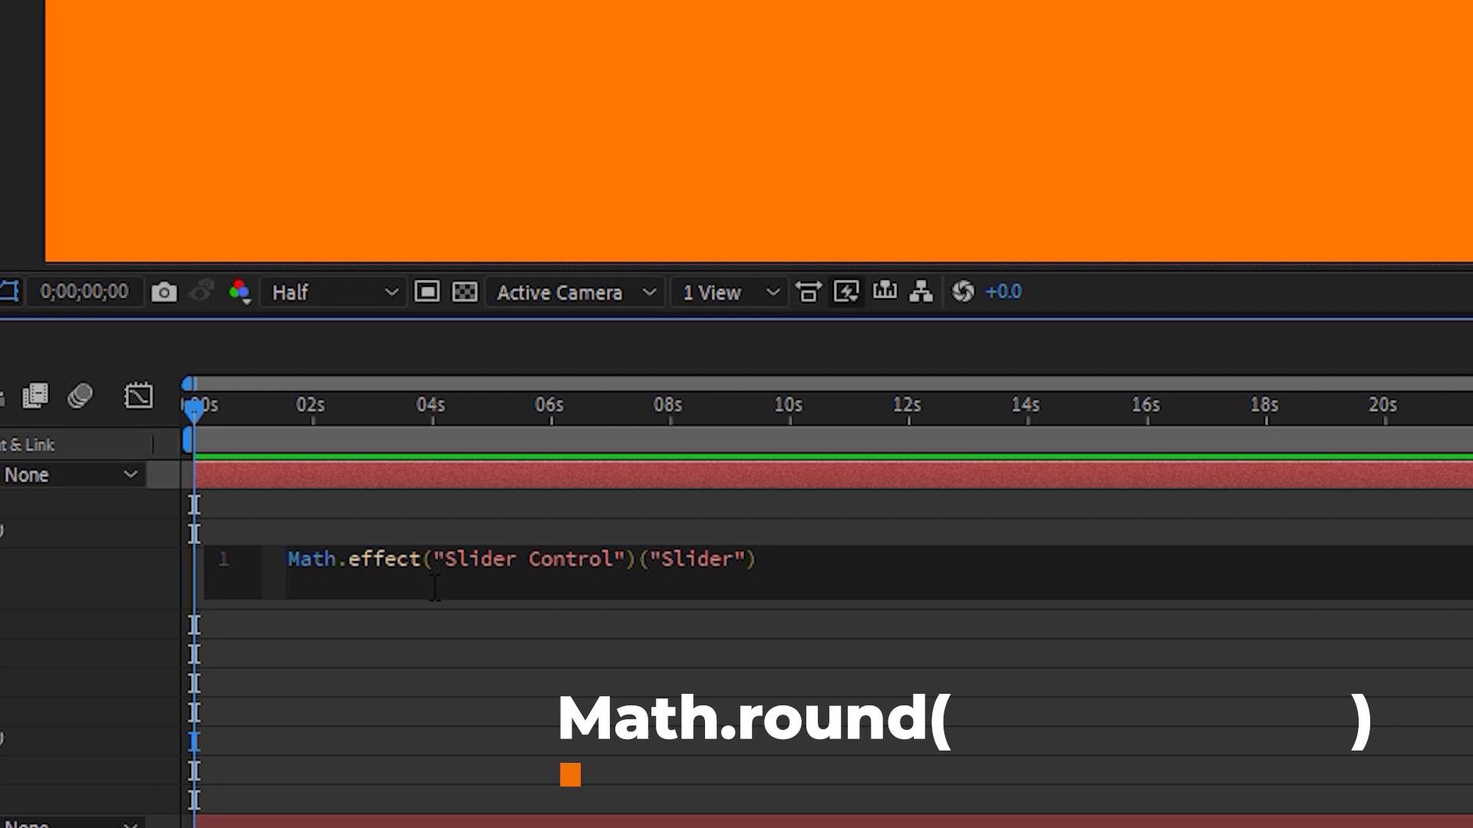
text(d)
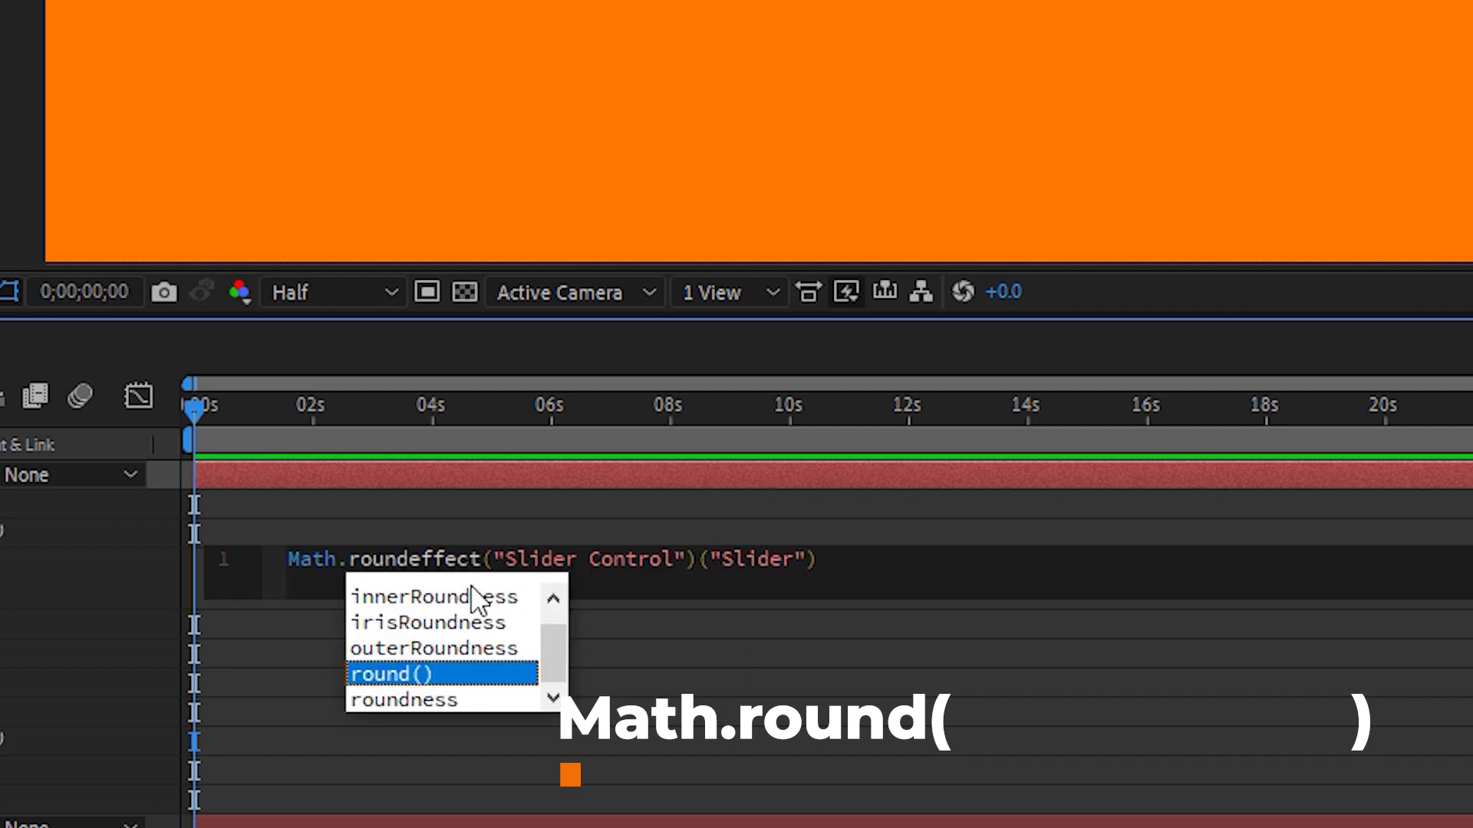
key(Return)
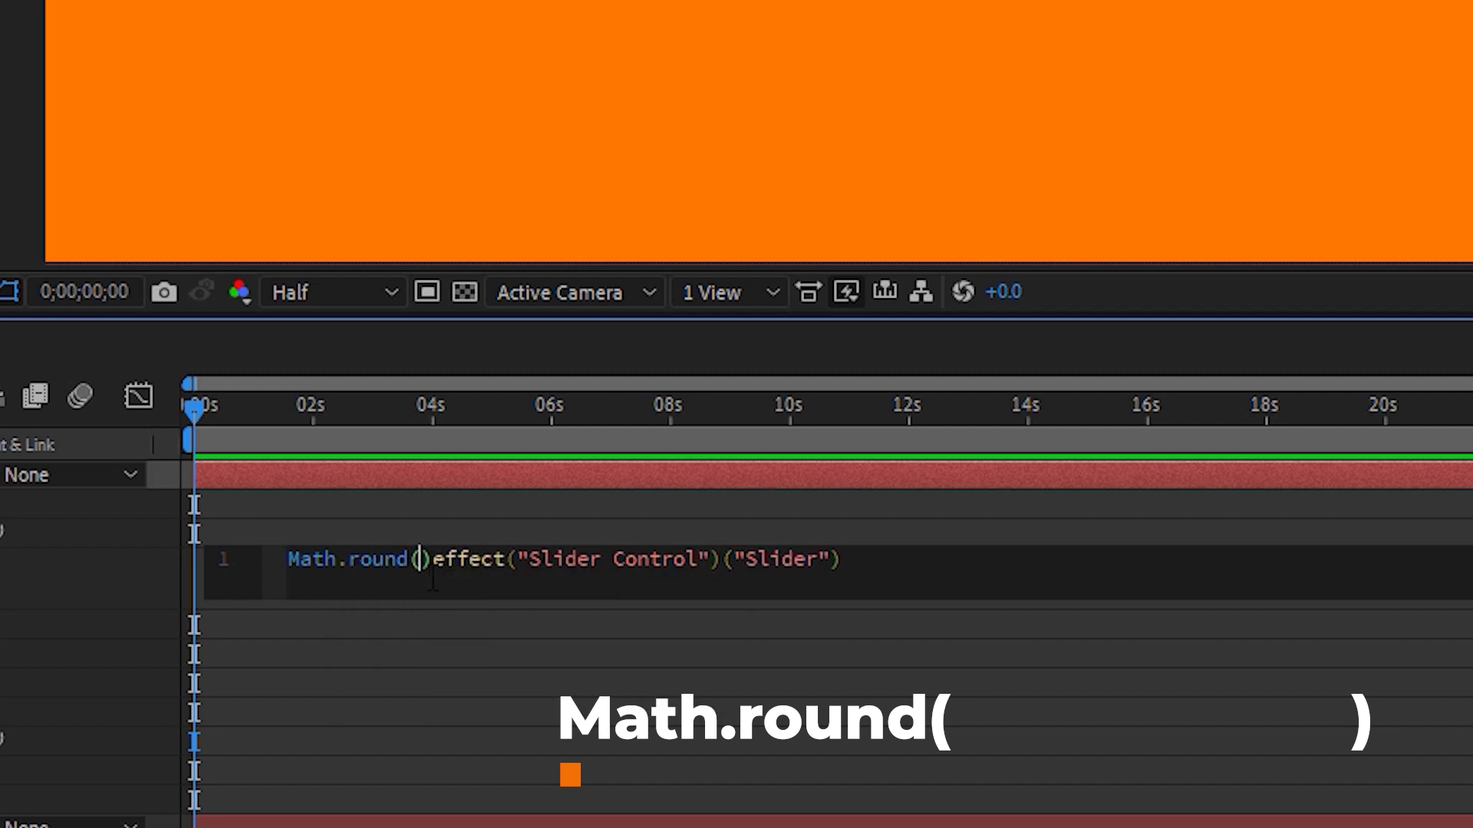
key(Delete)
click(967, 568)
text())
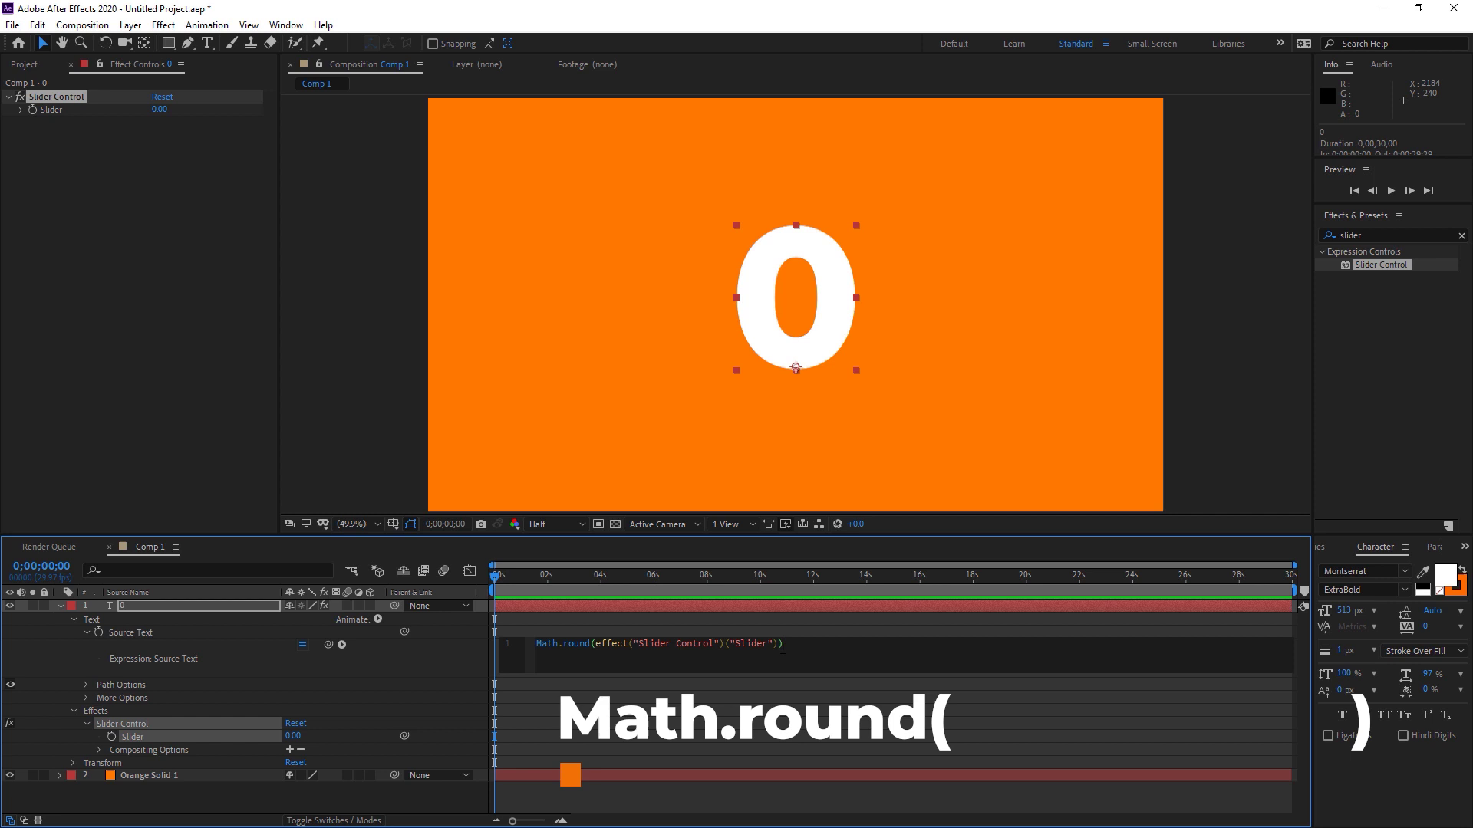
Commit the expression and set a Slider keyframe of 500 at about 8 seconds.
key(KP_Enter)
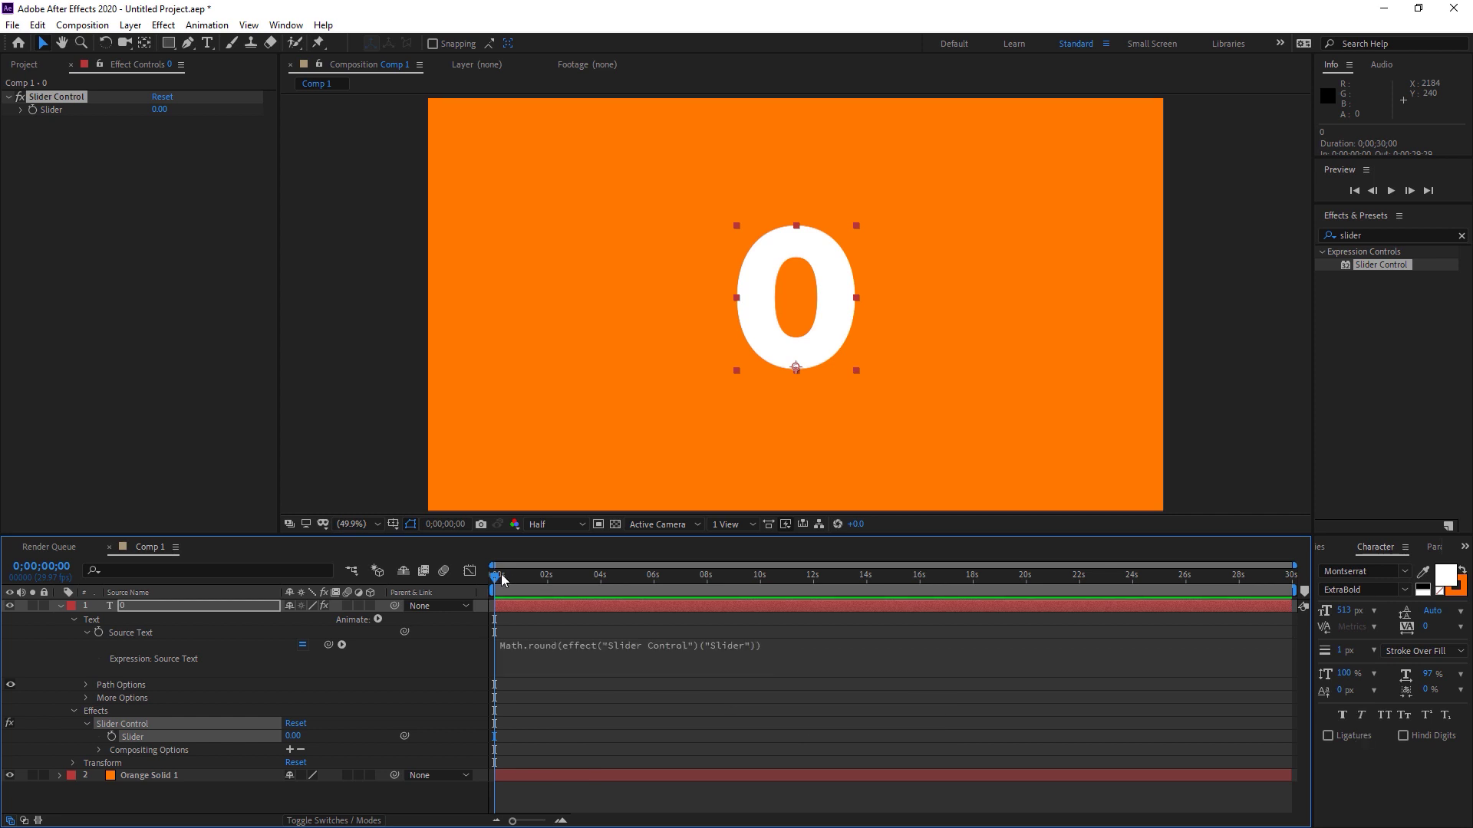
drag(504, 576, 462, 615)
drag(623, 576, 723, 611)
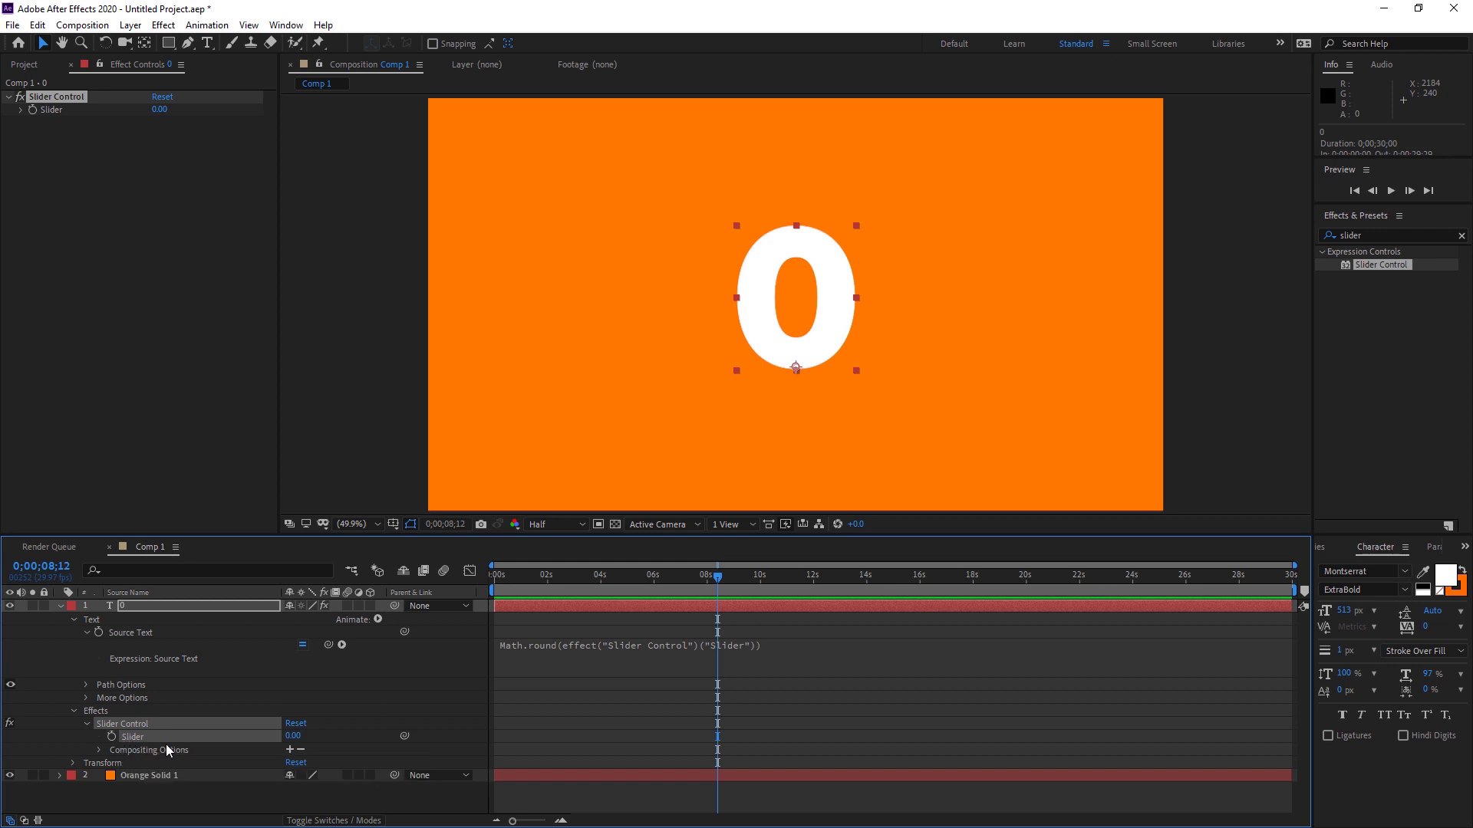
click(111, 737)
key(Return)
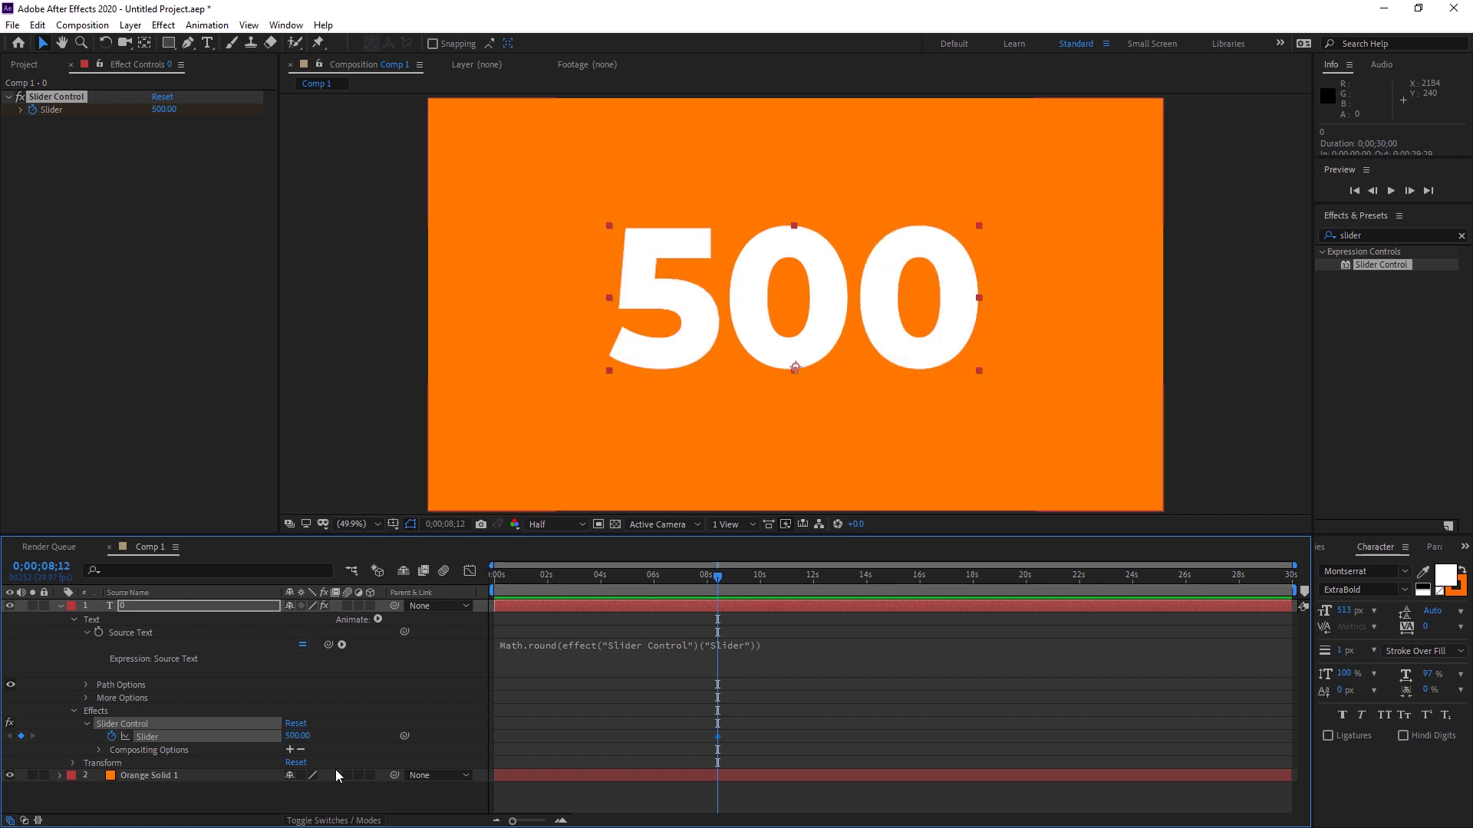
Add a Slider keyframe of 0 at the start of the timeline.
drag(725, 582, 492, 583)
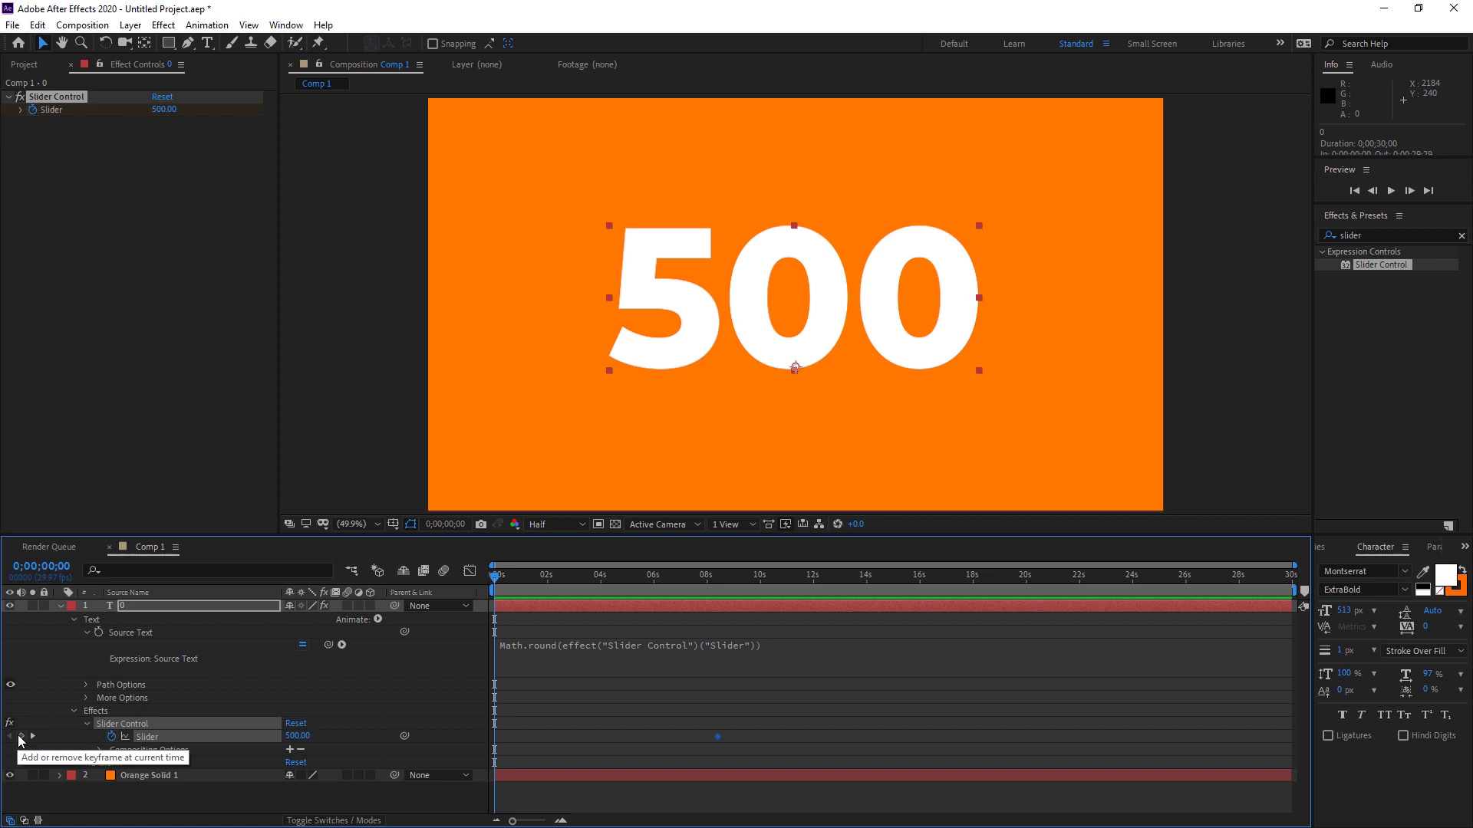
click(21, 737)
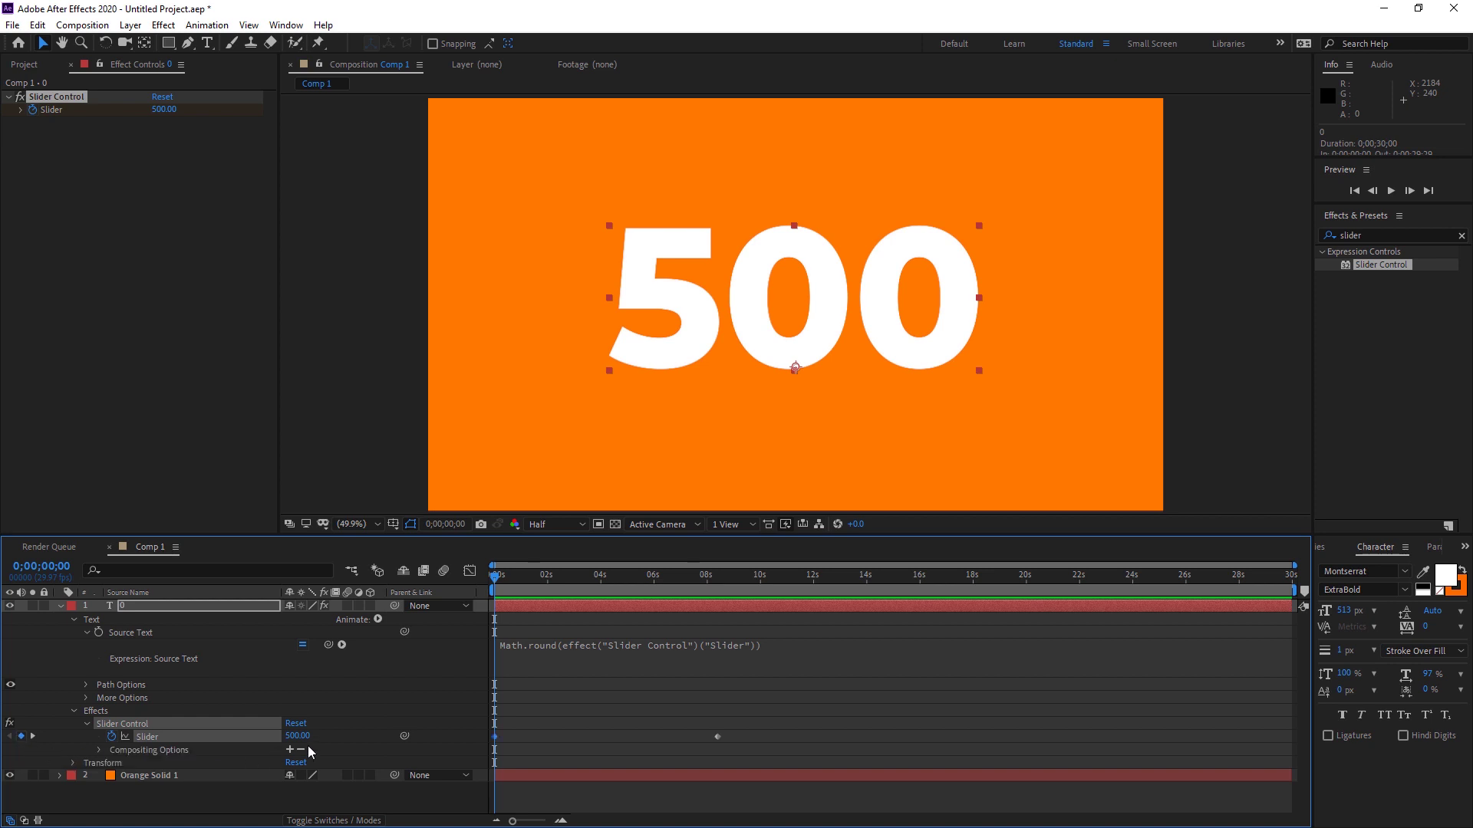
text(0)
key(Return)
drag(494, 577, 716, 670)
Change the Slider keyframe value to 1000.
click(297, 735)
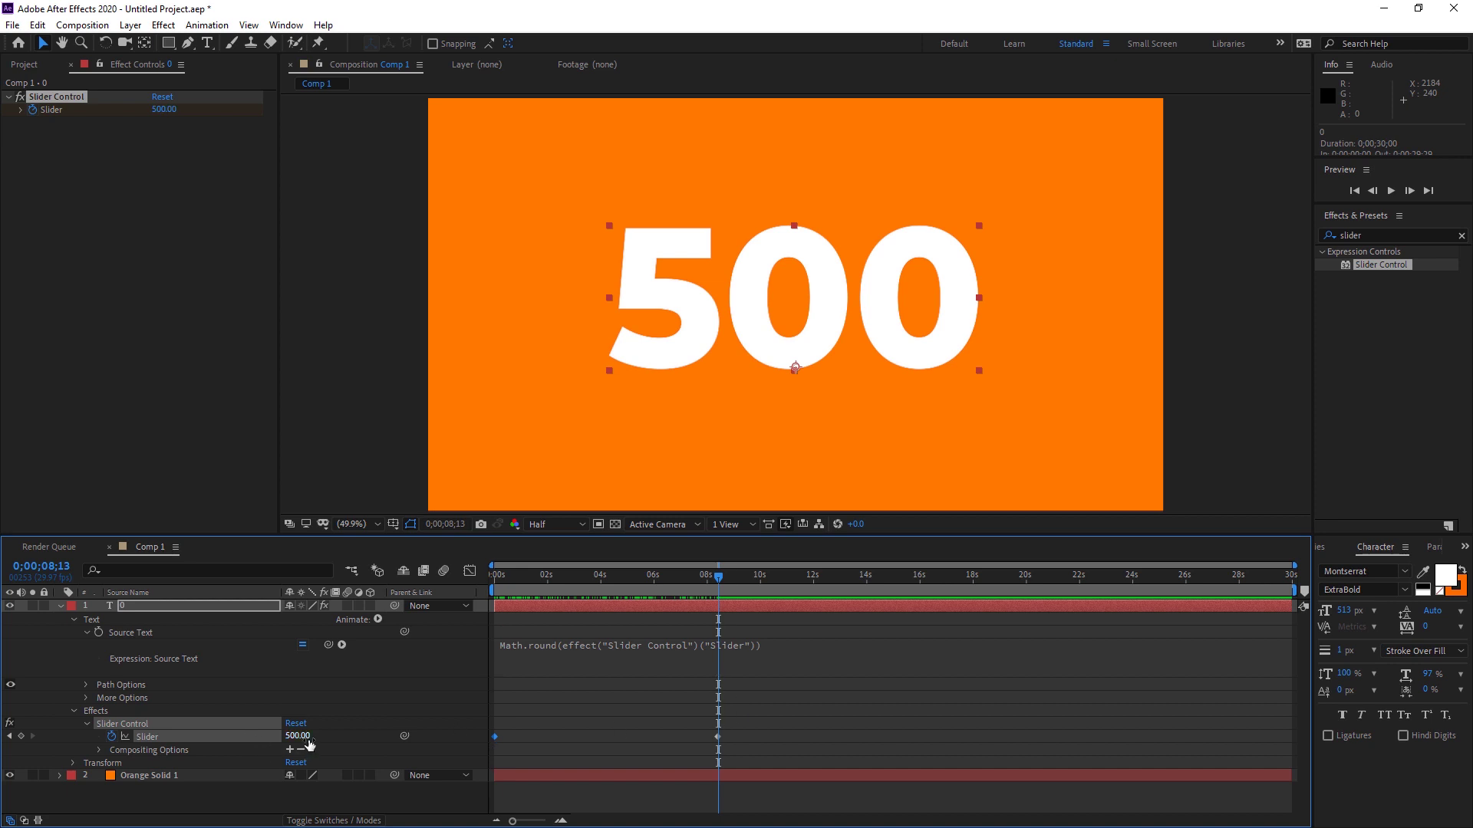
text(1000)
key(Return)
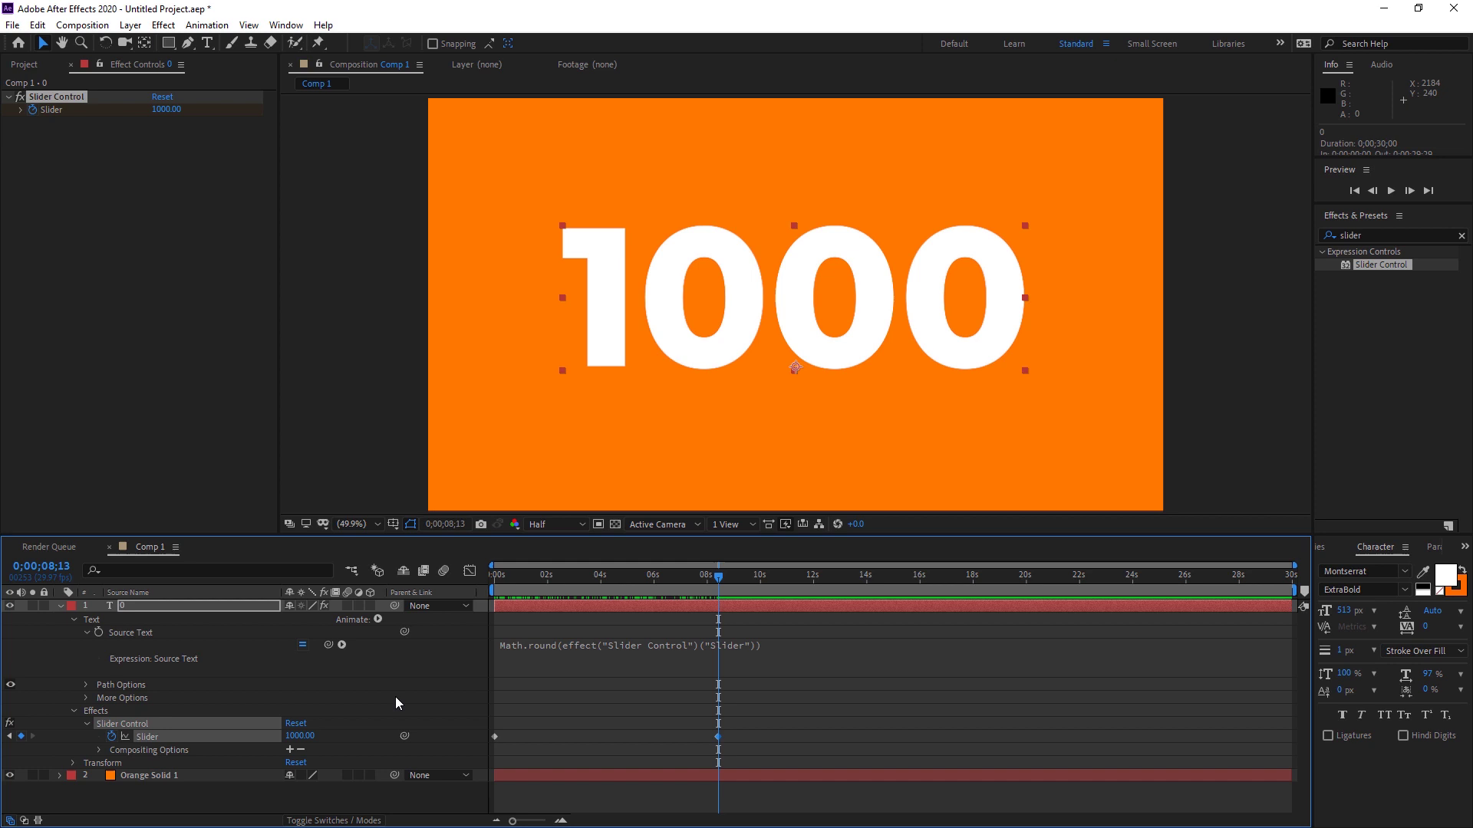
Preview the count from the start, then scrub to about 7 seconds.
drag(718, 576, 477, 591)
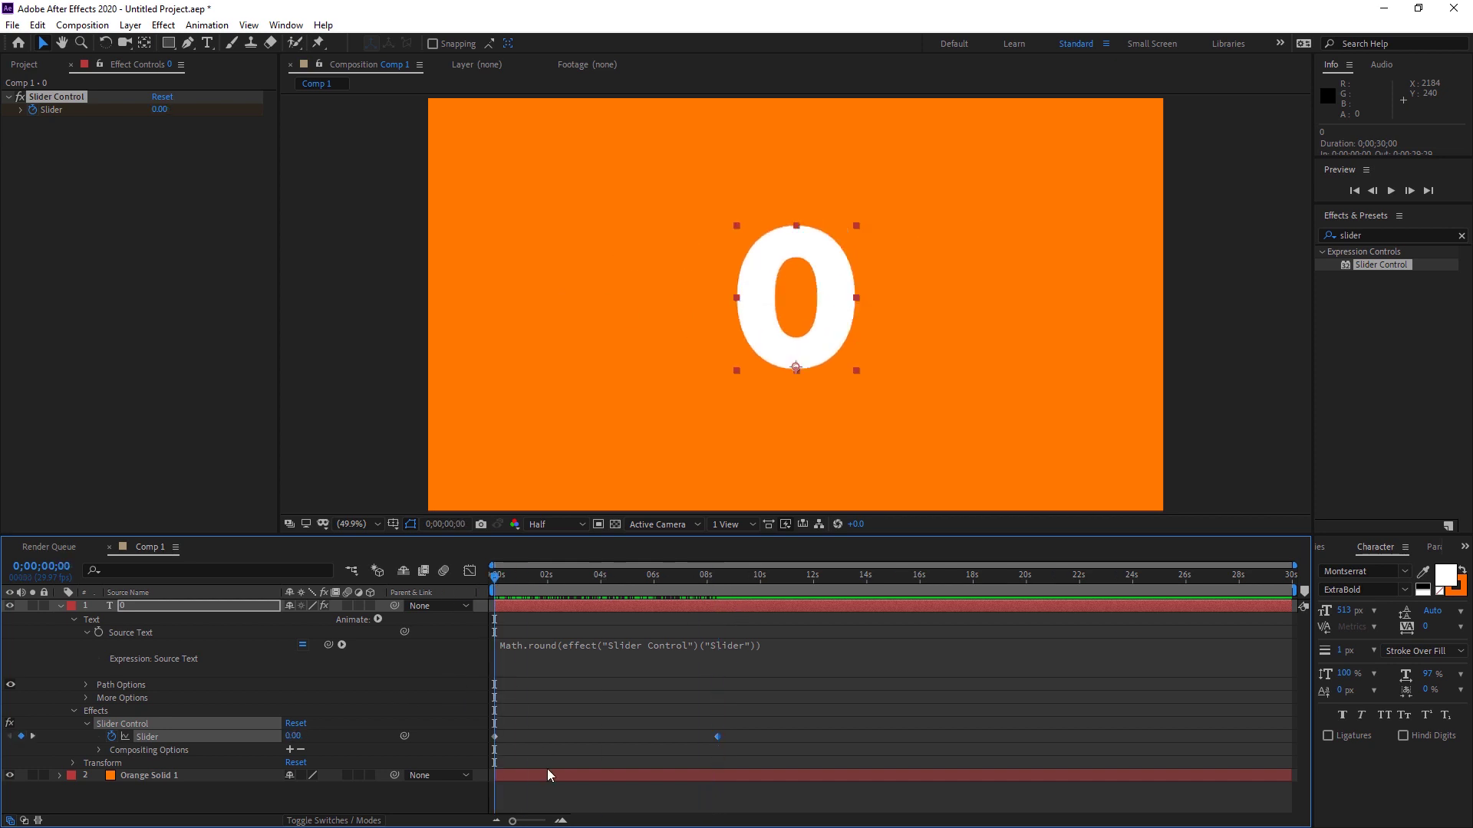
key(space)
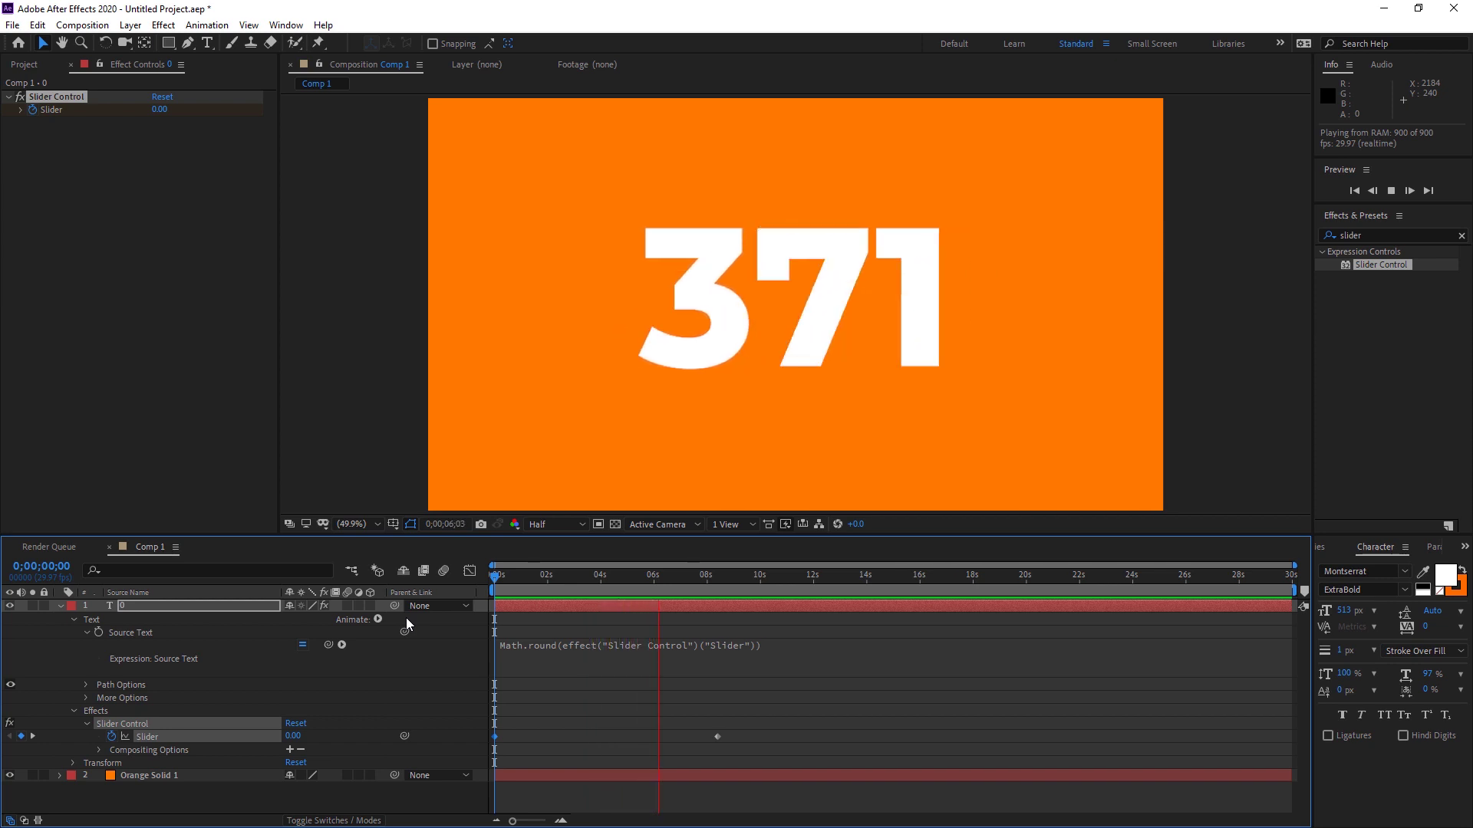
key(space)
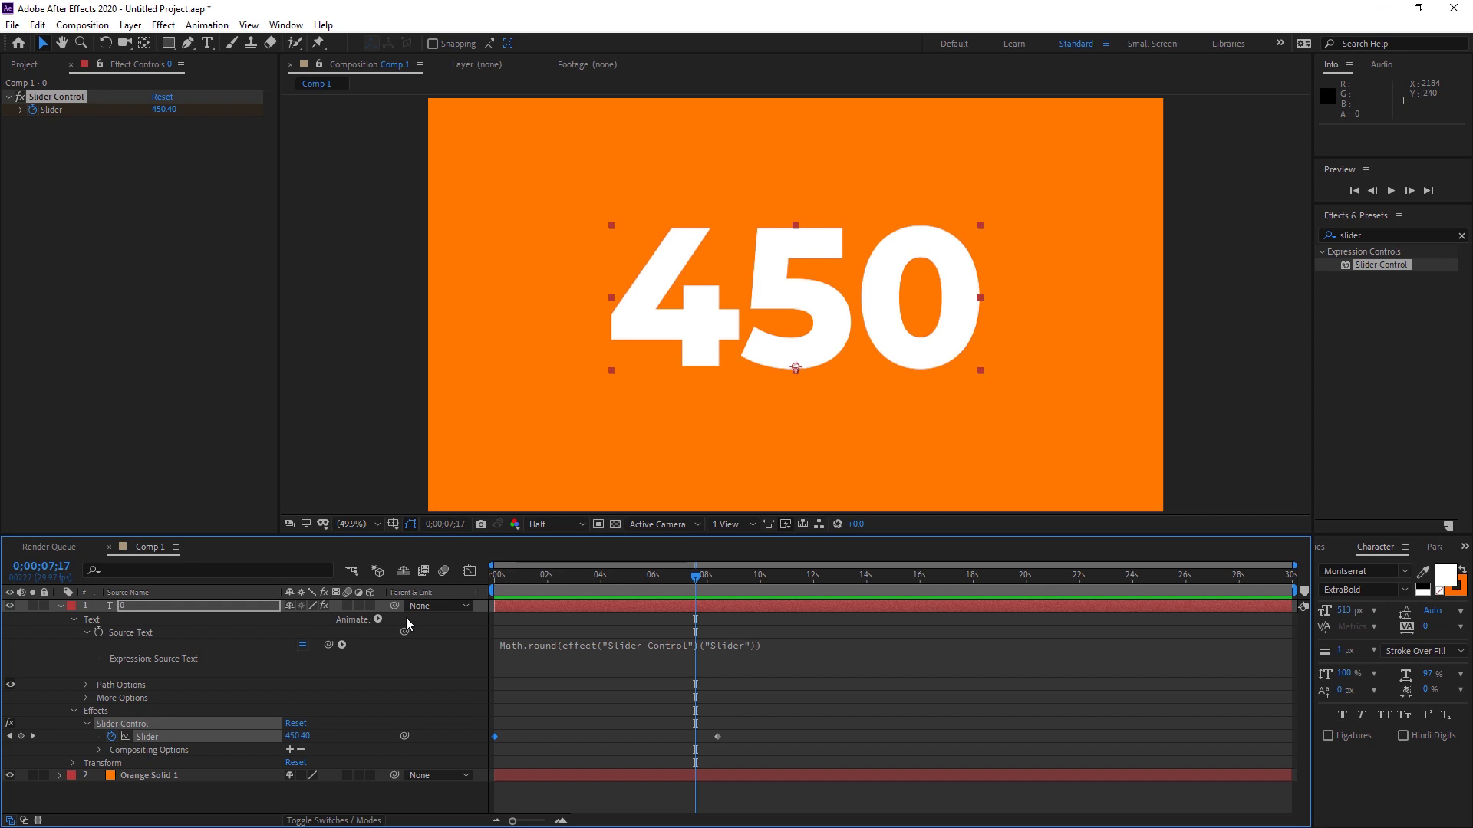
drag(696, 577, 479, 546)
drag(567, 587, 679, 589)
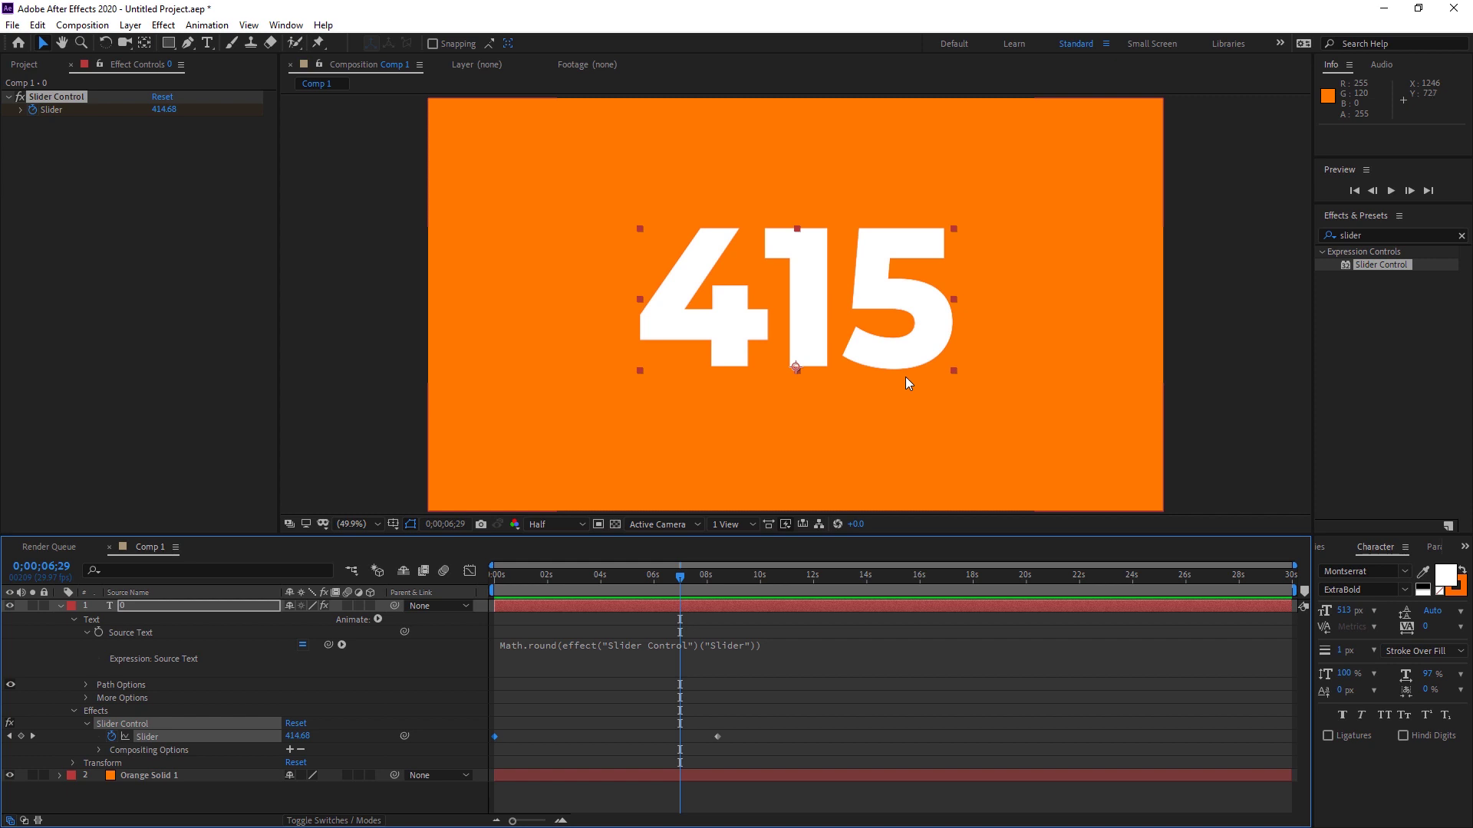
Search Effects & Presets for 'drop' and apply Drop Shadow to the number text layer.
click(1461, 236)
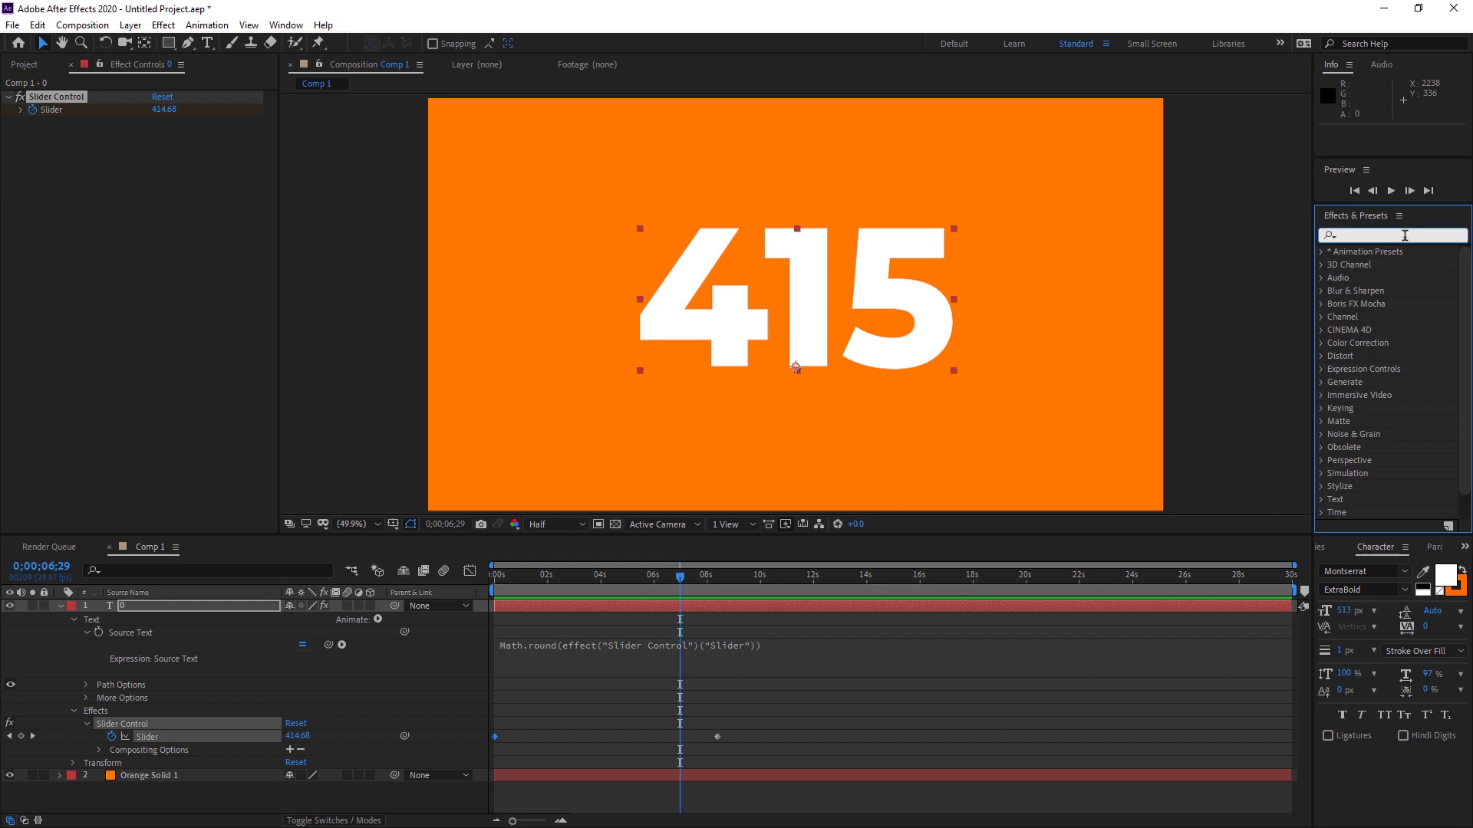
text(drop)
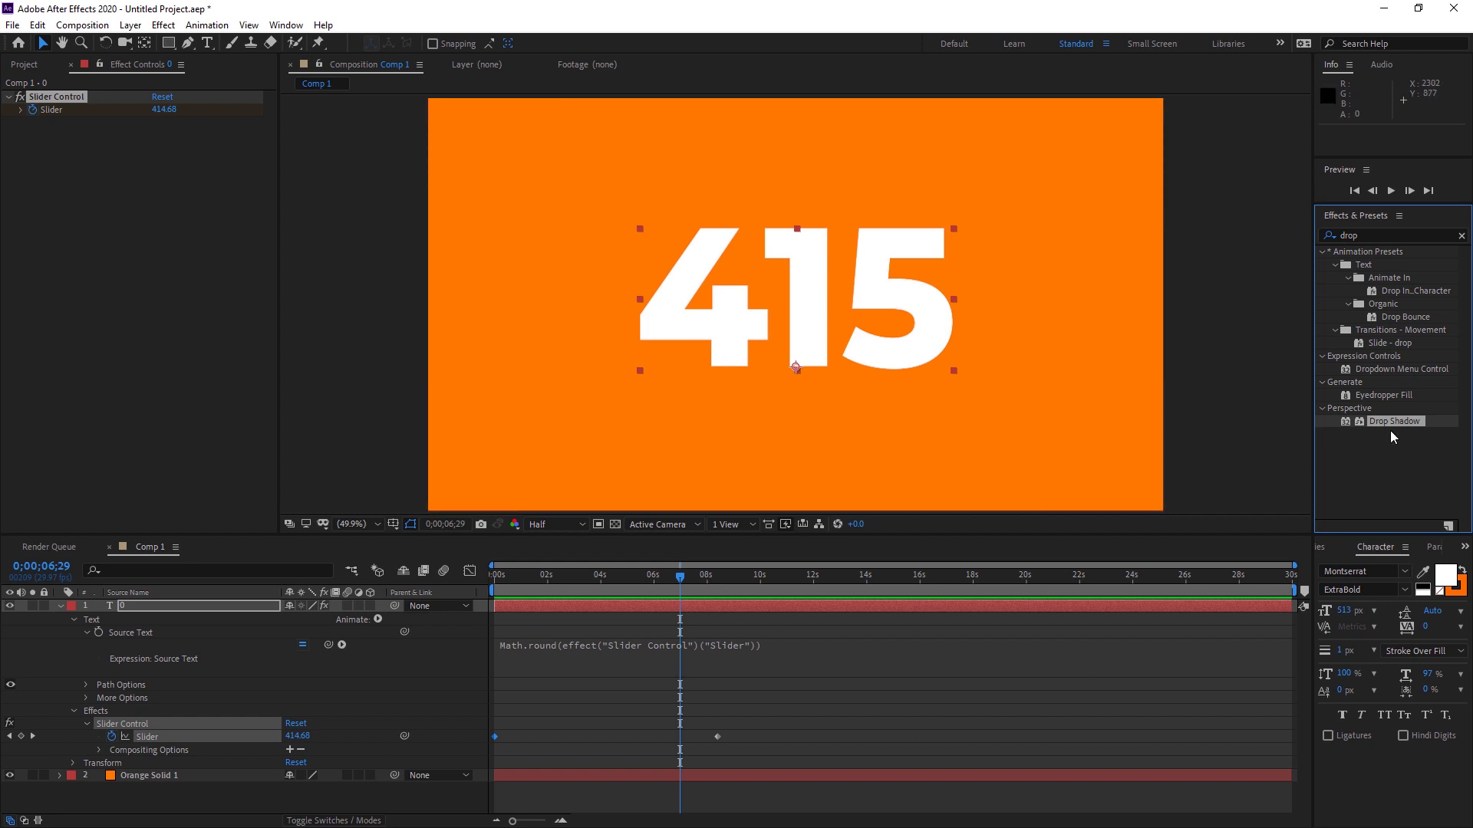
drag(1361, 427, 119, 610)
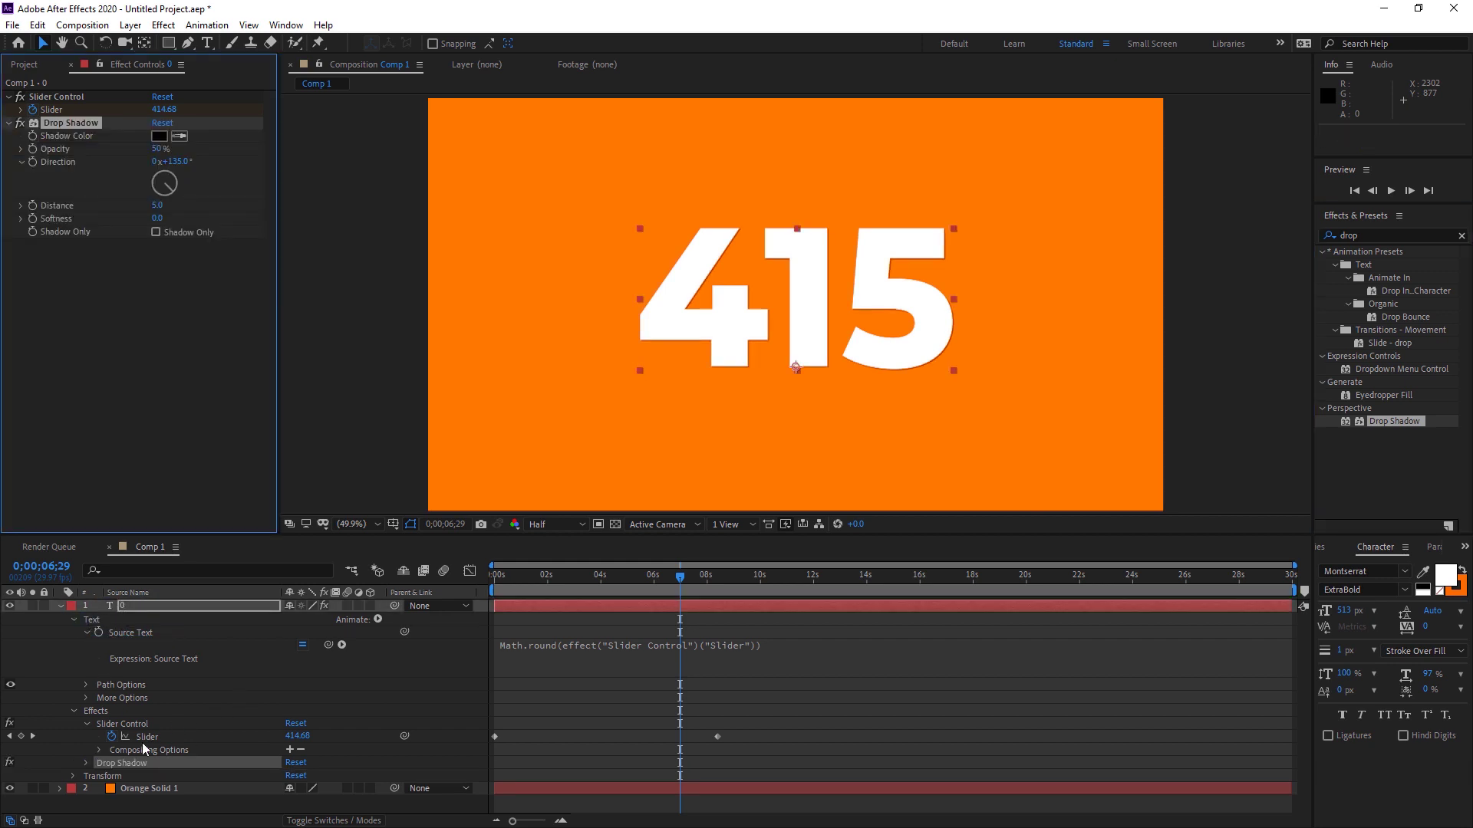
Set the Drop Shadow to distance 35, direction 121° and softness 0.
click(83, 762)
scroll(232, 727, down, 2)
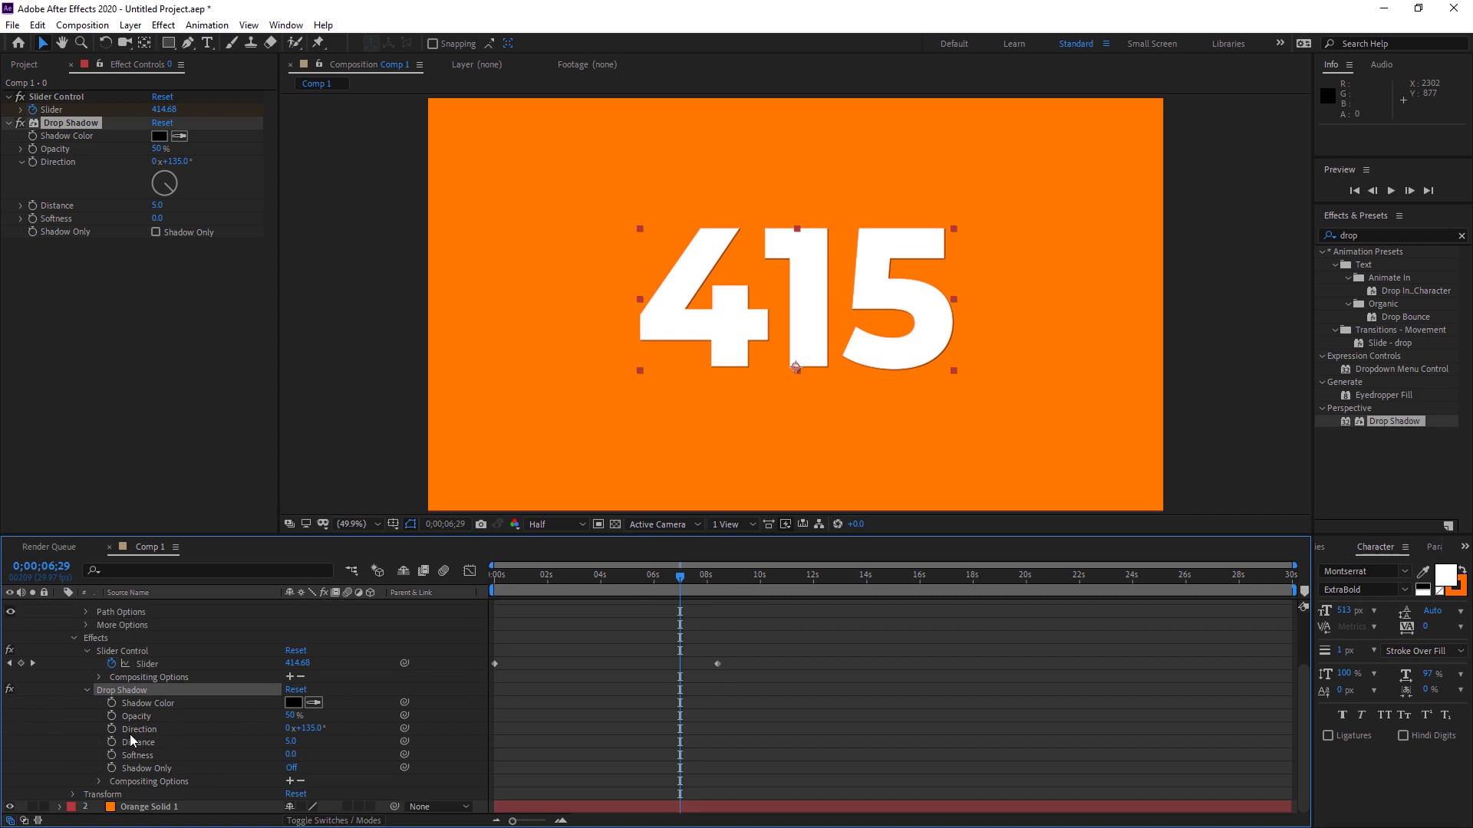
drag(687, 584, 495, 583)
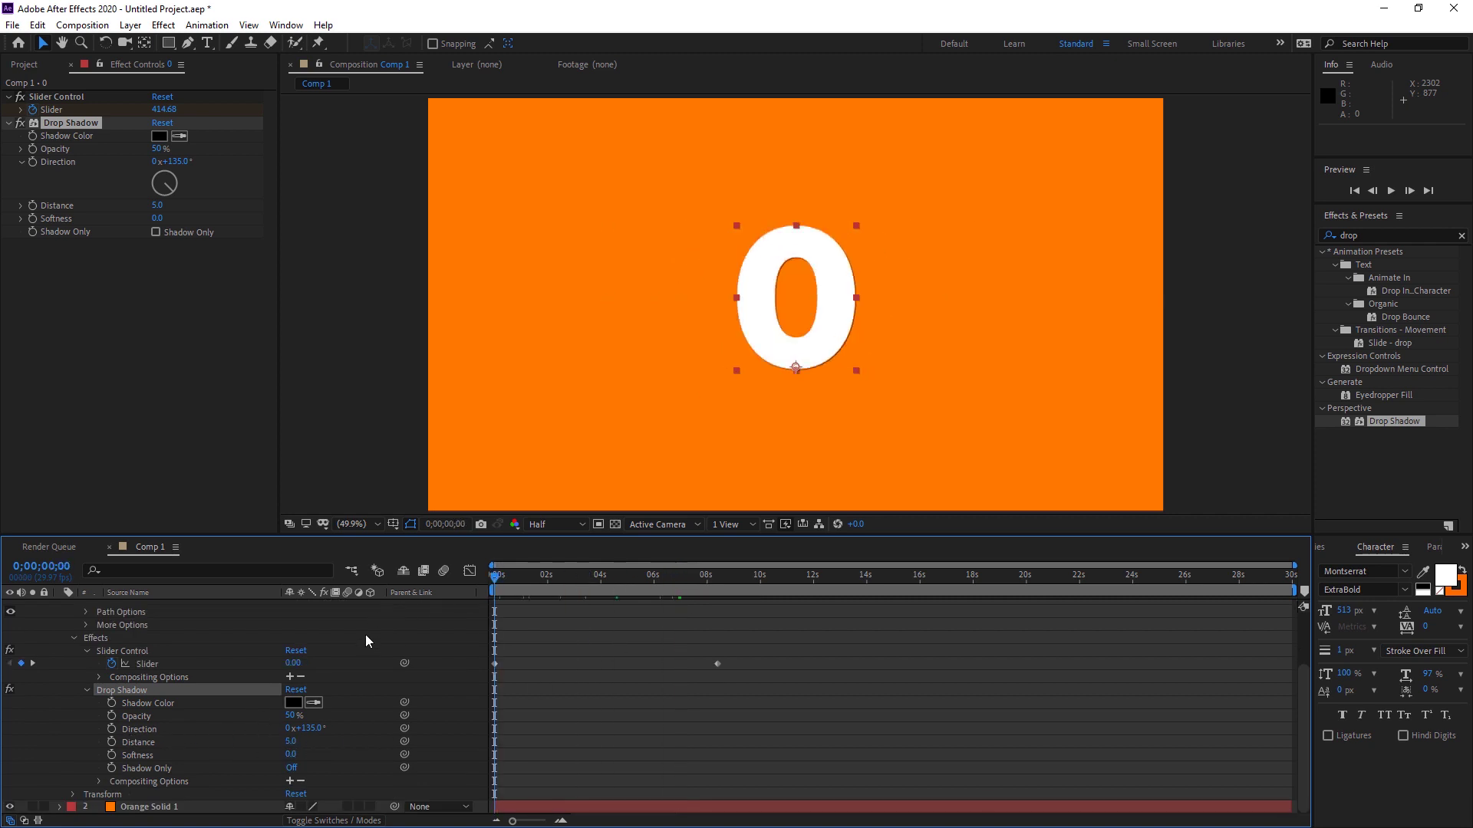
mouse_move(297, 744)
mouse_down()
mouse_move(338, 742)
mouse_move(311, 728)
mouse_move(399, 735)
mouse_move(284, 744)
mouse_up()
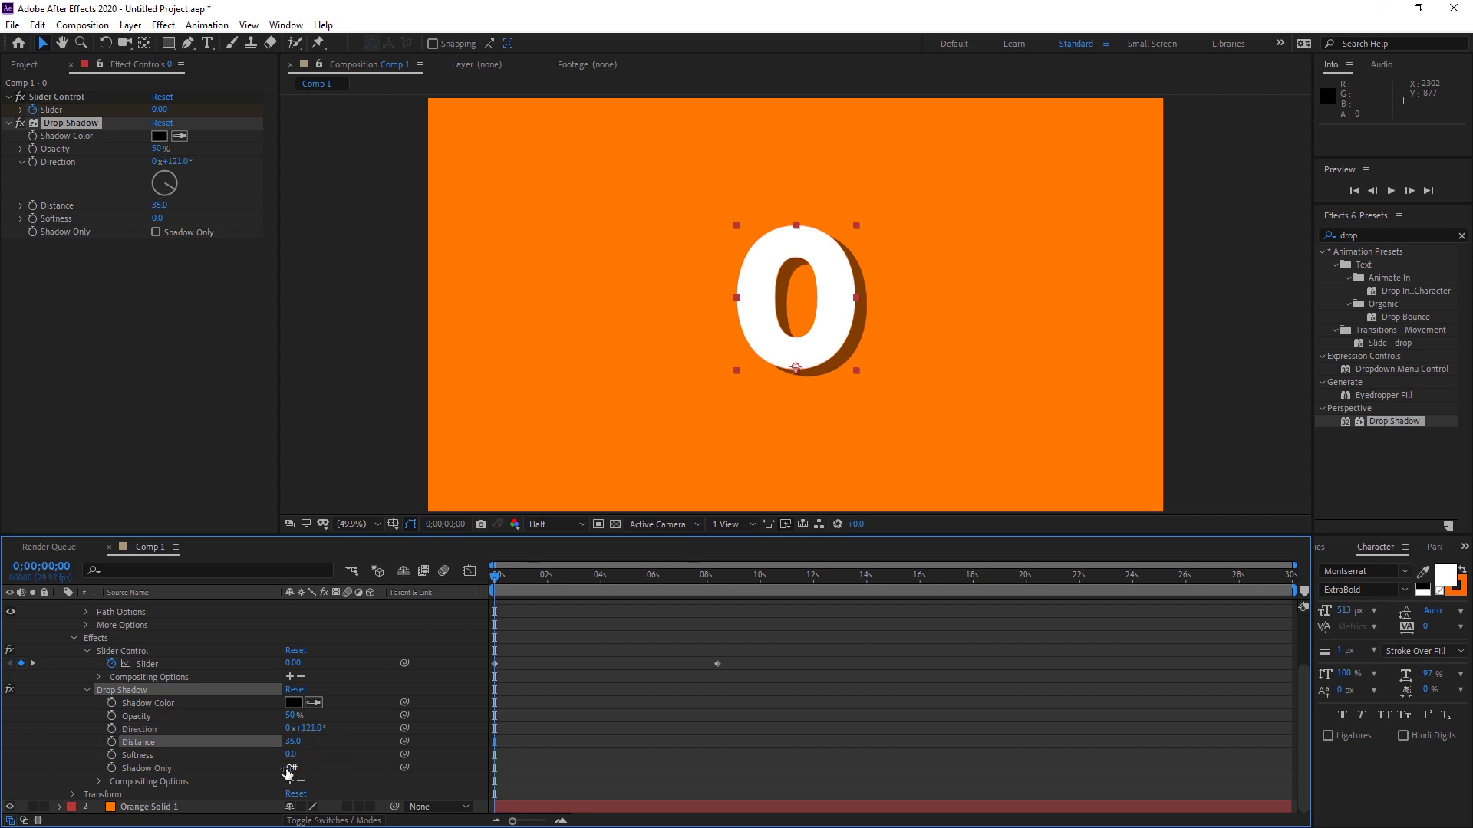
mouse_move(291, 755)
mouse_down()
mouse_move(351, 758)
mouse_move(267, 761)
mouse_up()
click(270, 759)
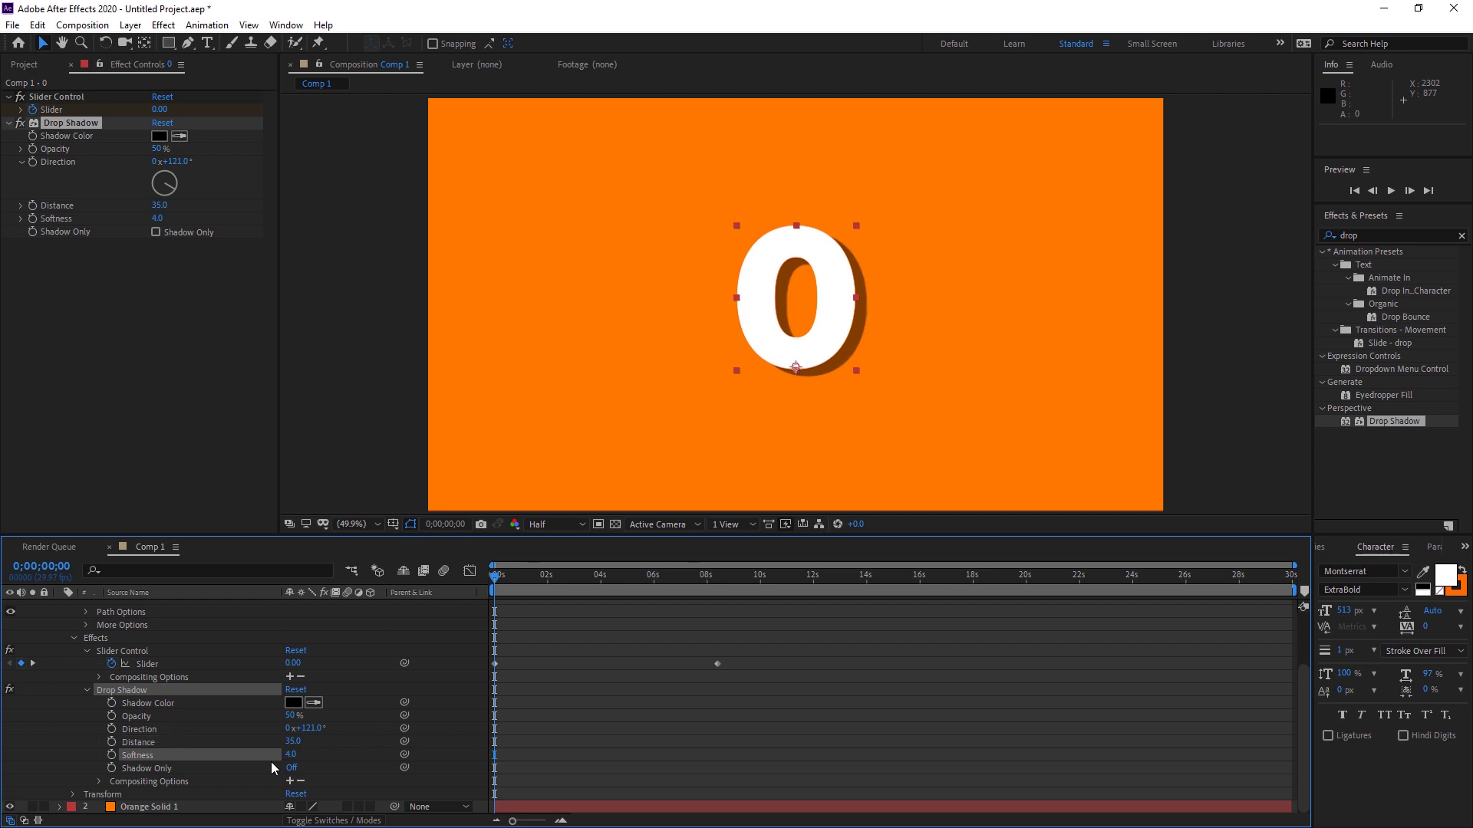
click(290, 754)
text(0)
key(Return)
key(space)
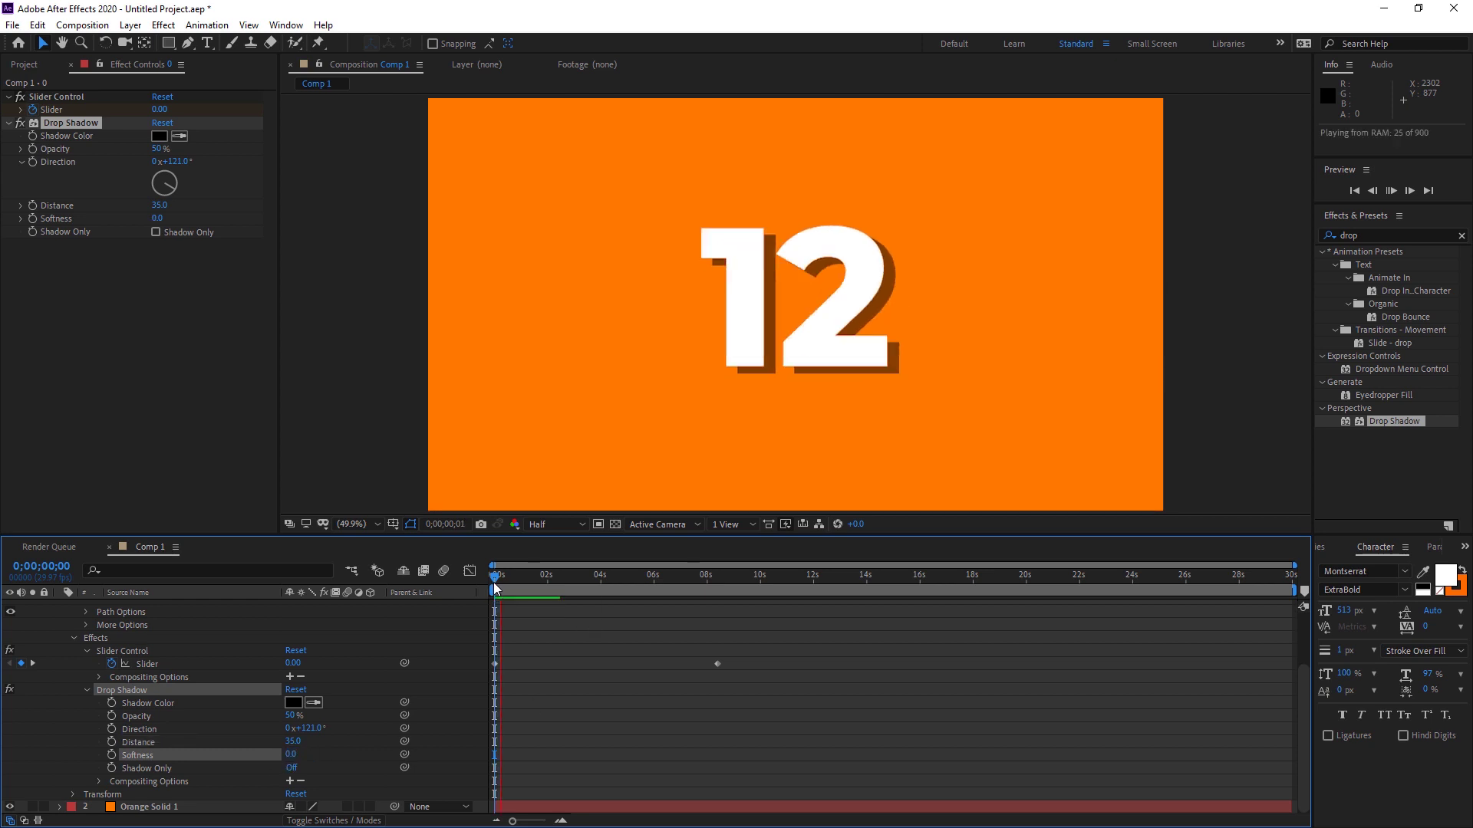